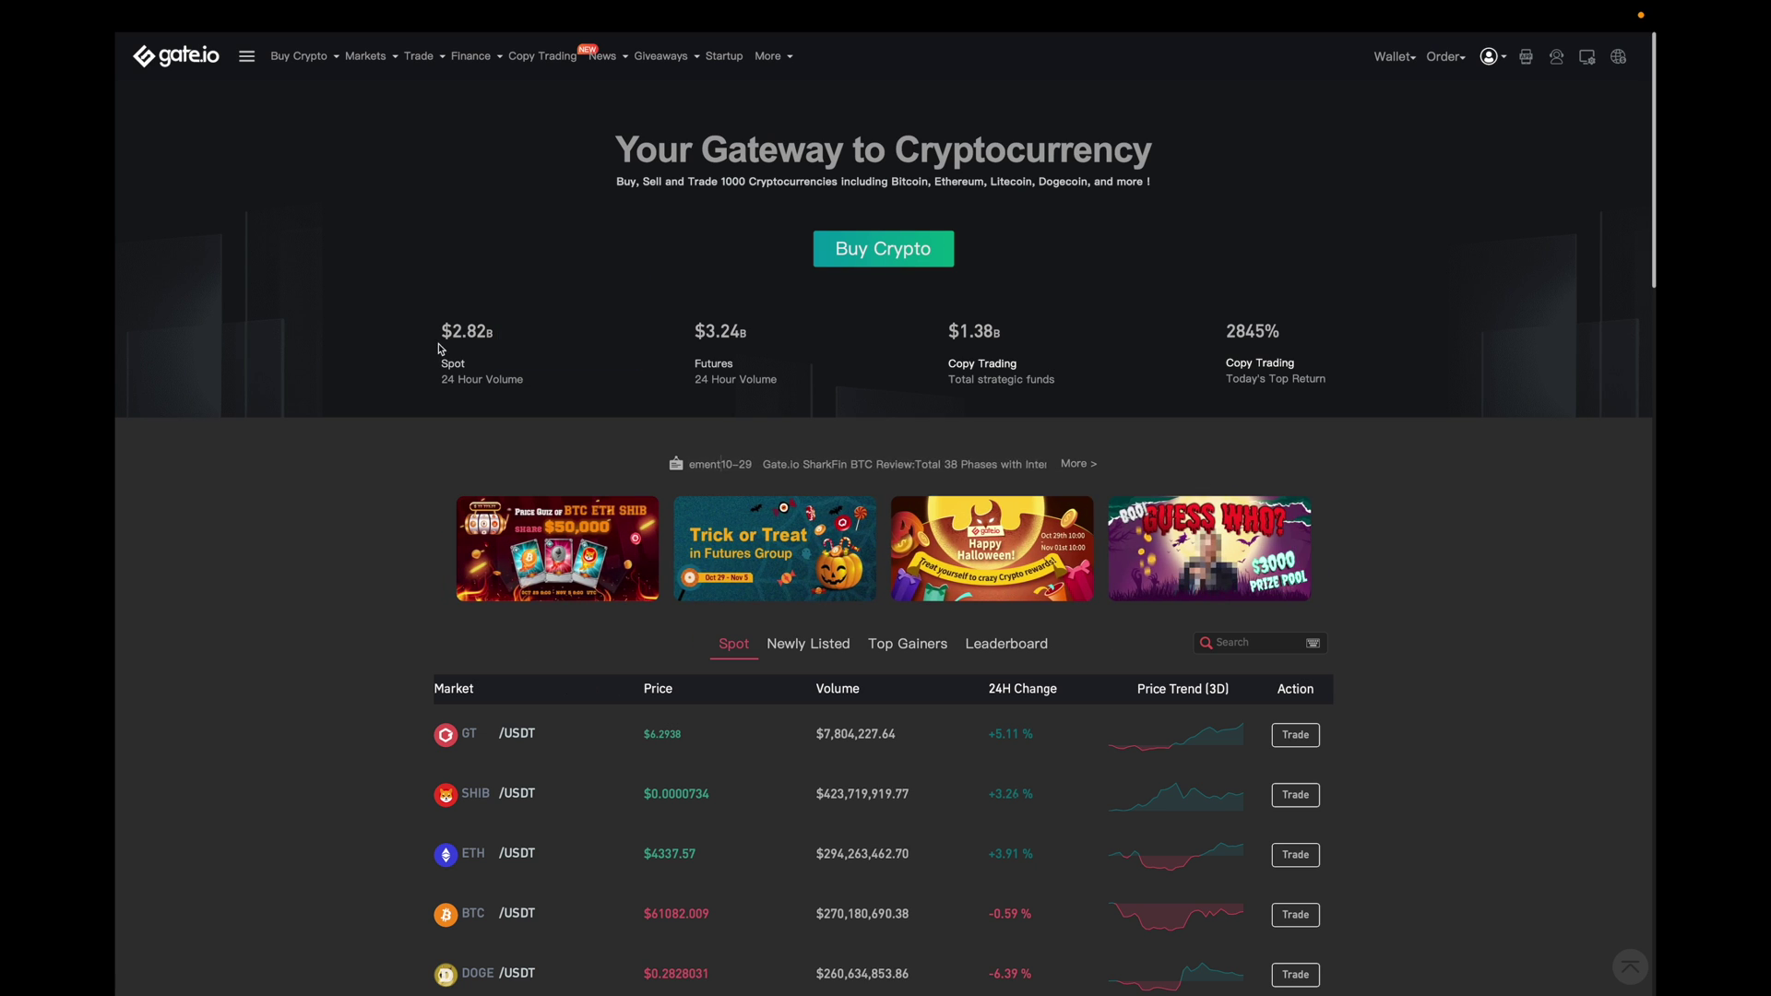
- Bring up the Trade menu's trading options from the home page navigation bar
mouse_move(420, 57)
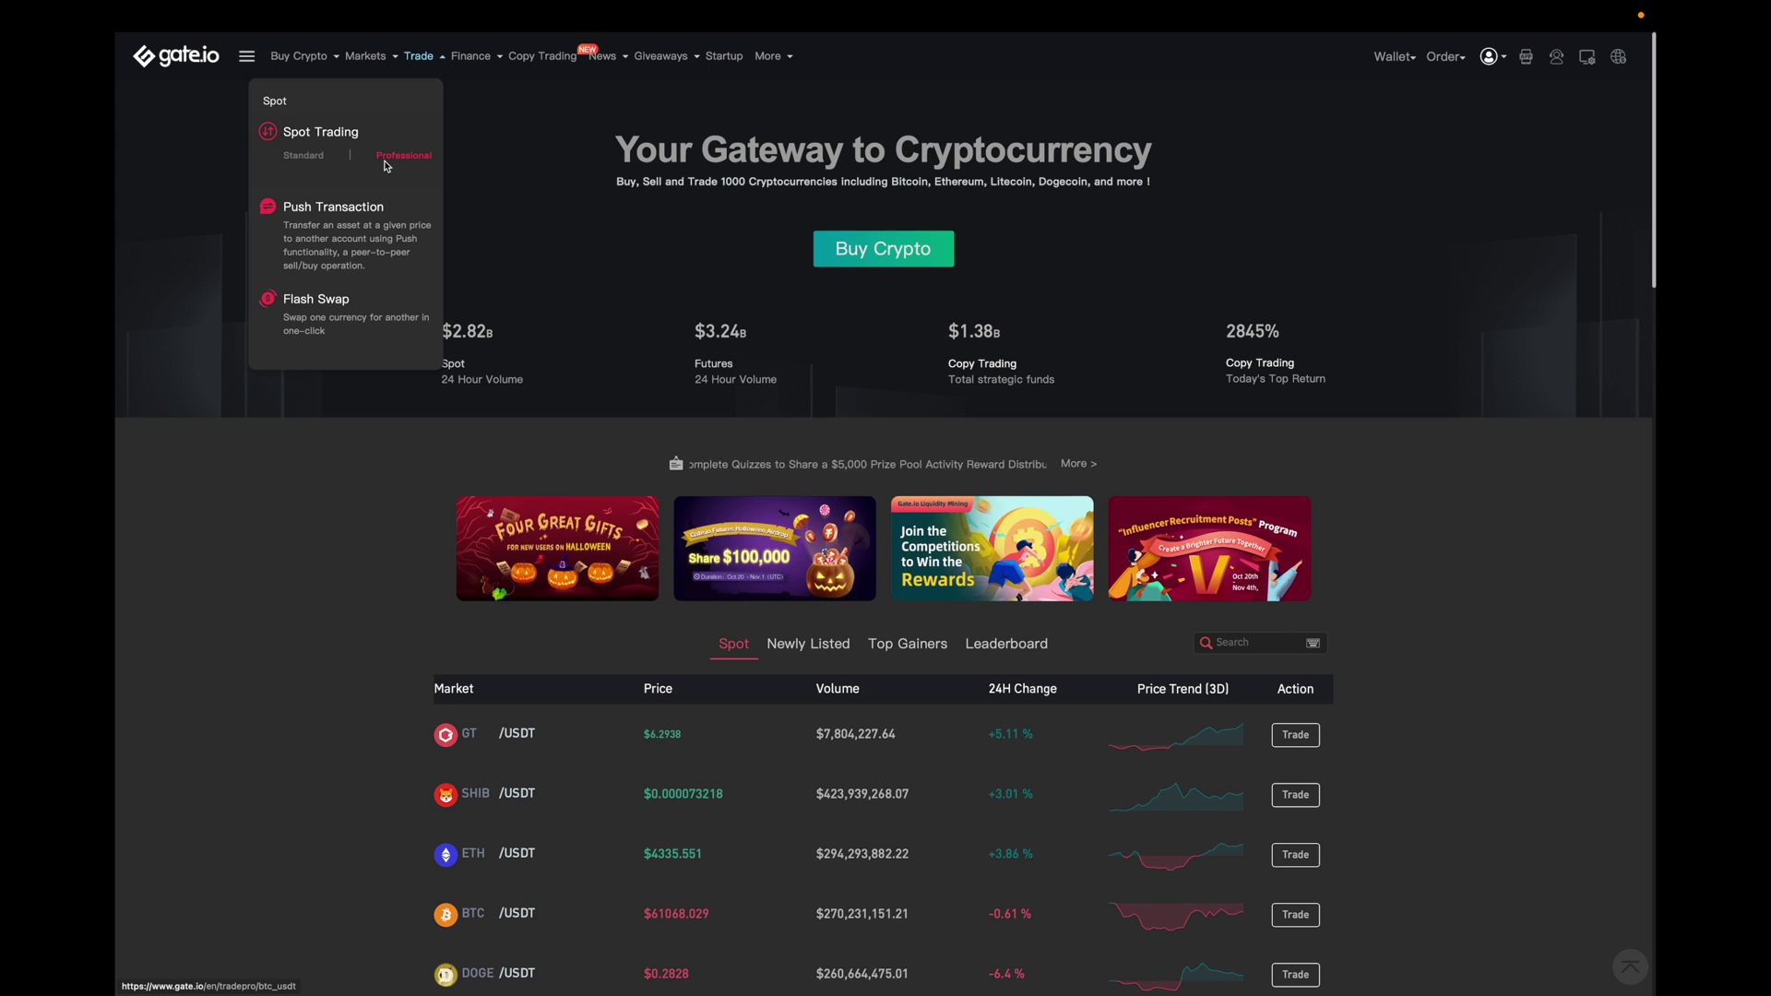
- Open the Professional spot trading page for BTC/USDT
click(385, 161)
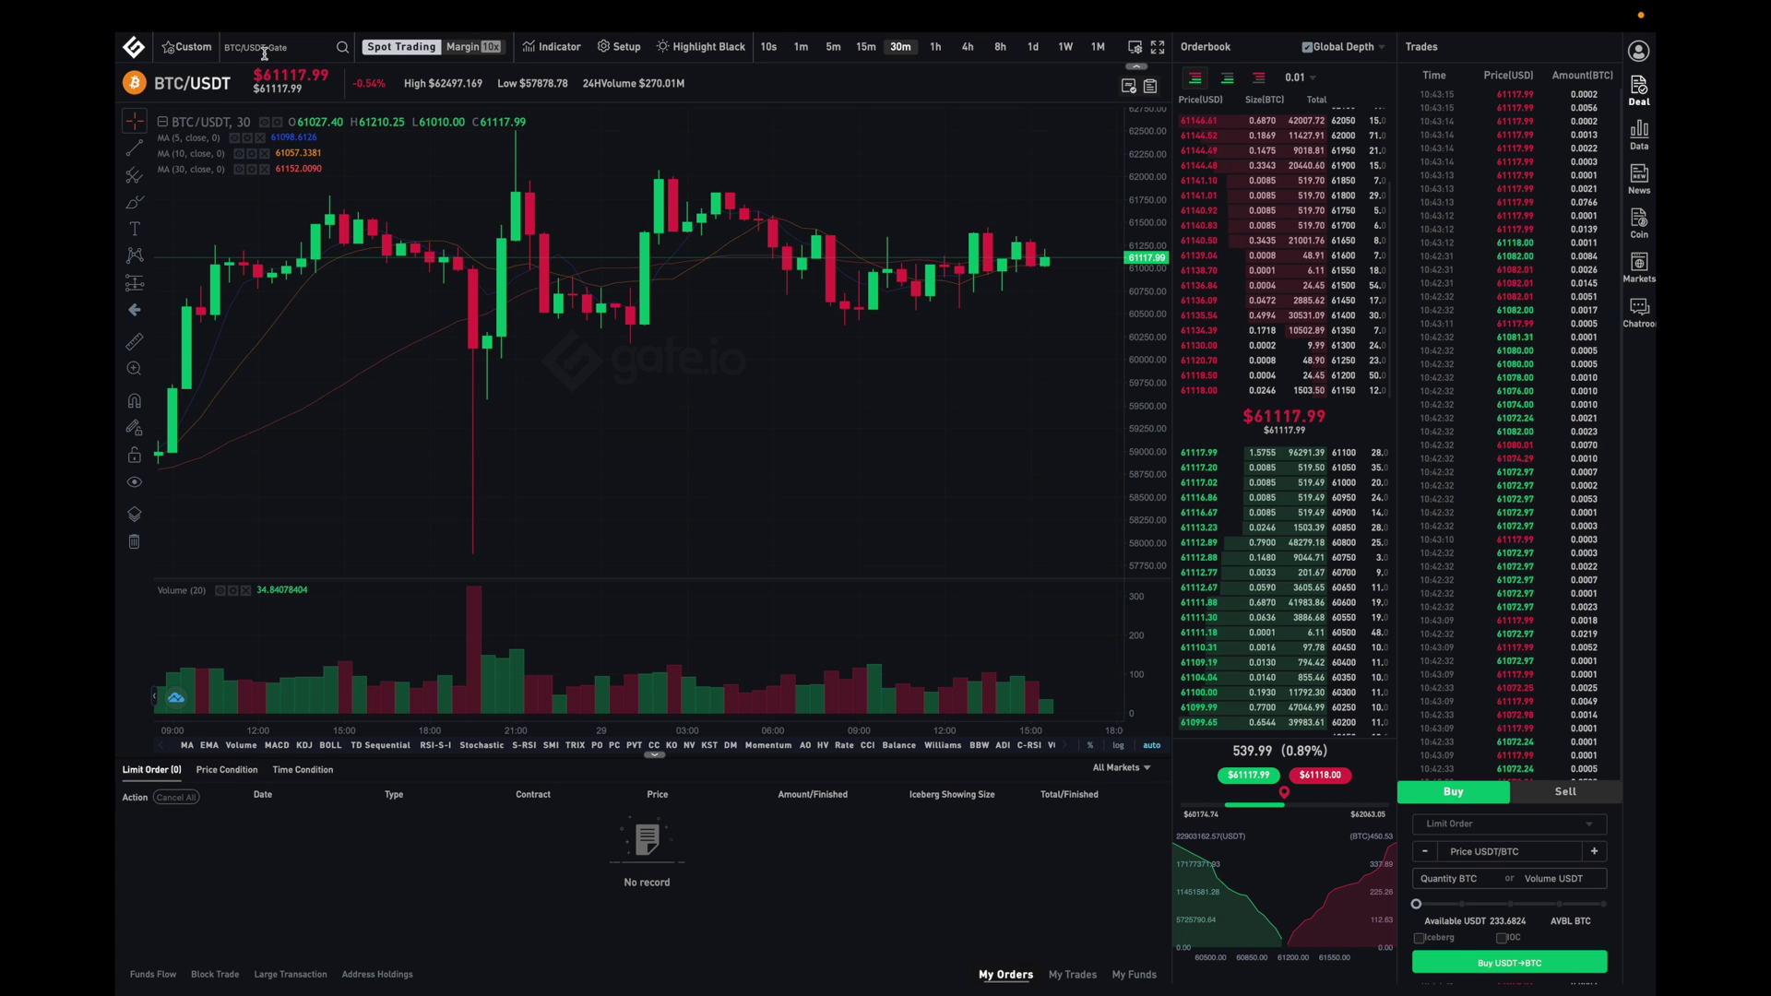
click(265, 54)
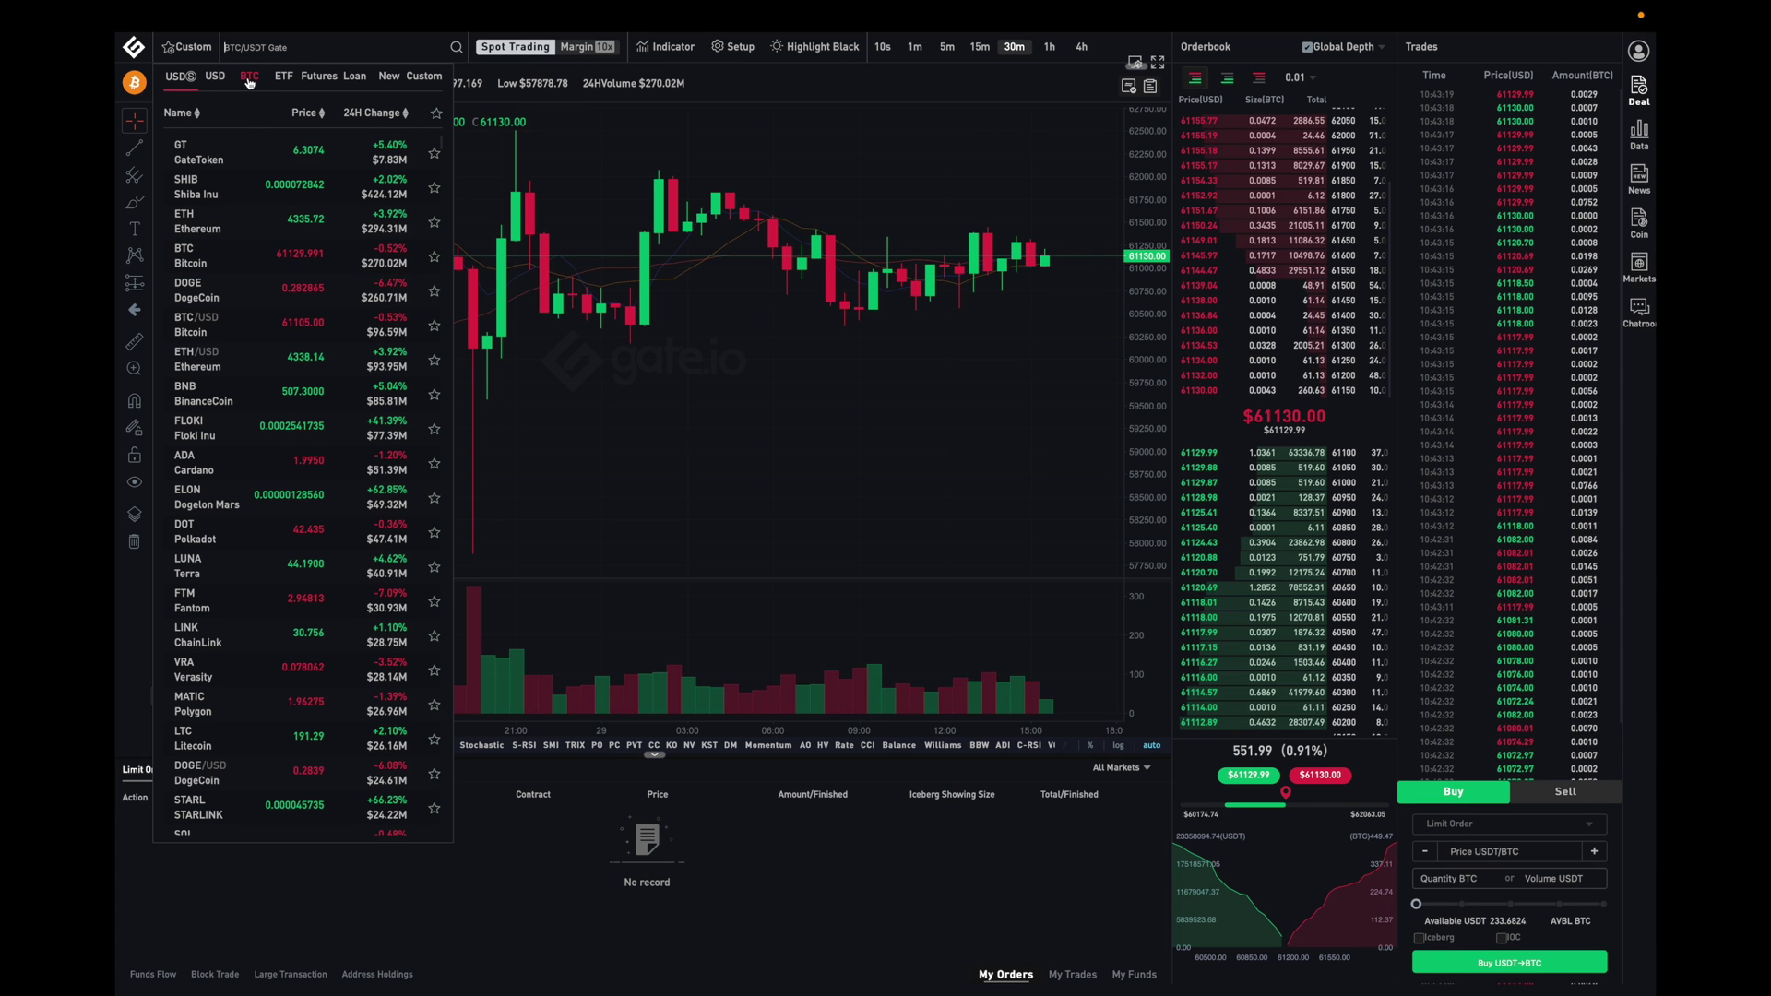
- Search for 'cake' and switch the market to CAKE/USDT
text(ca)
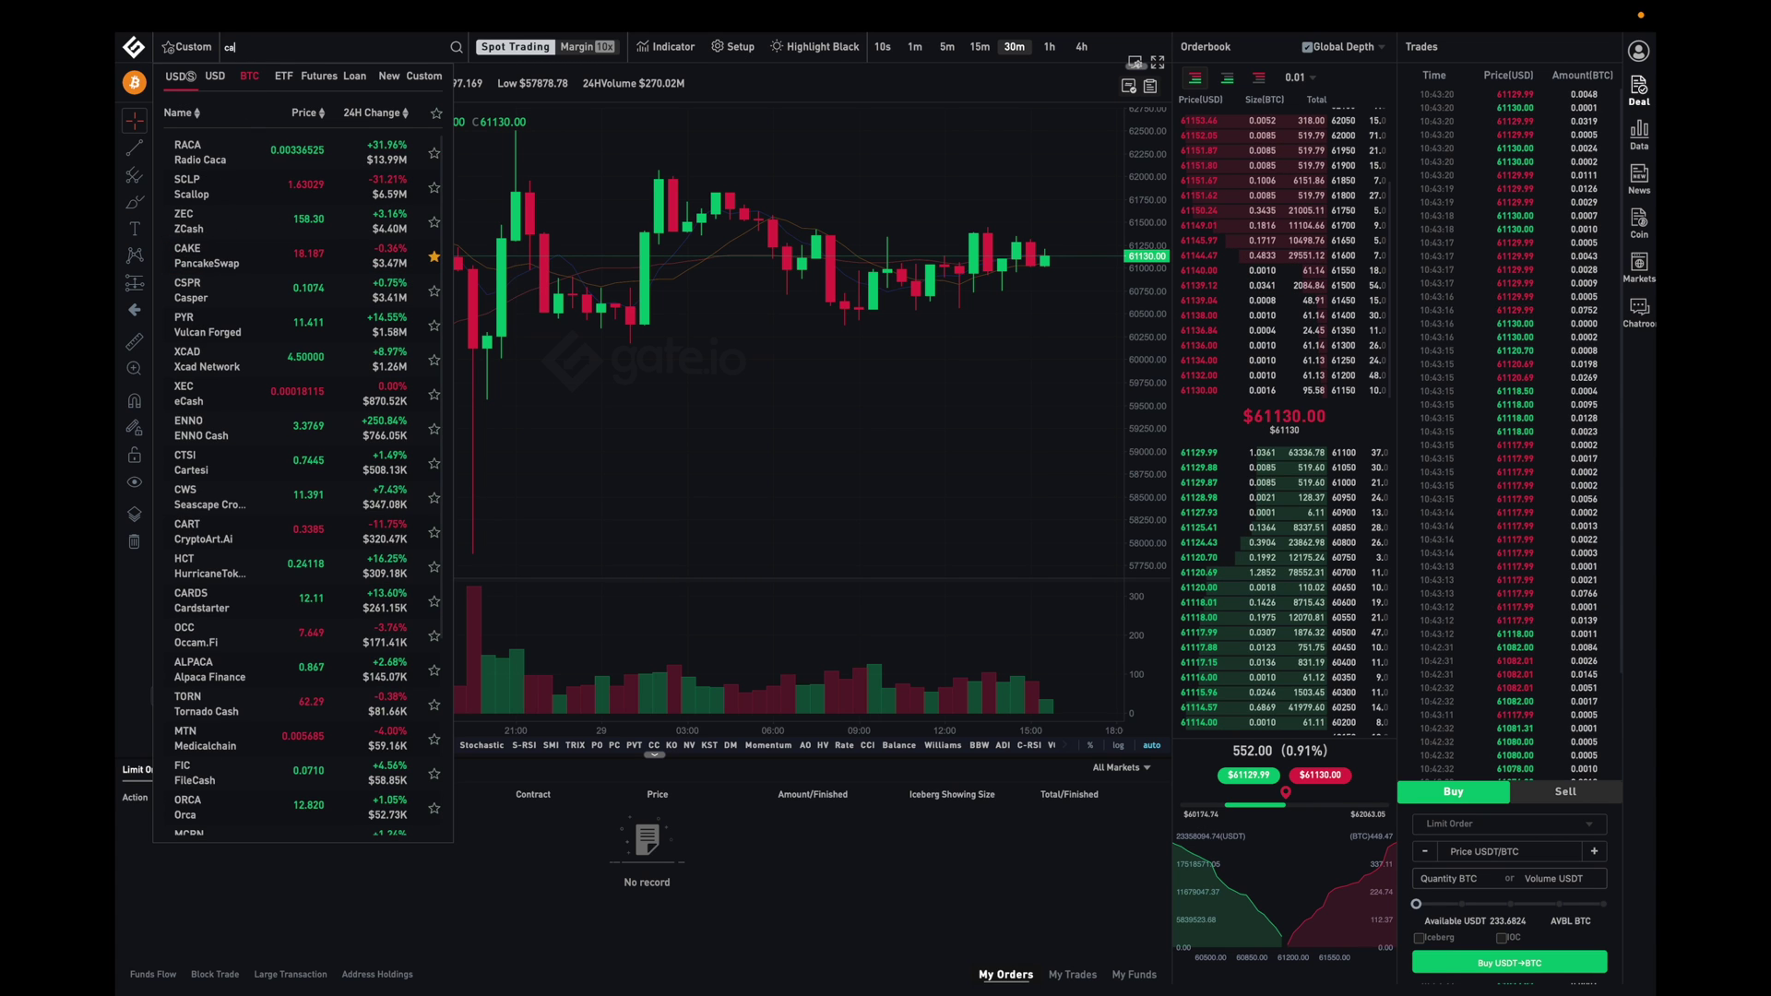
text(ke)
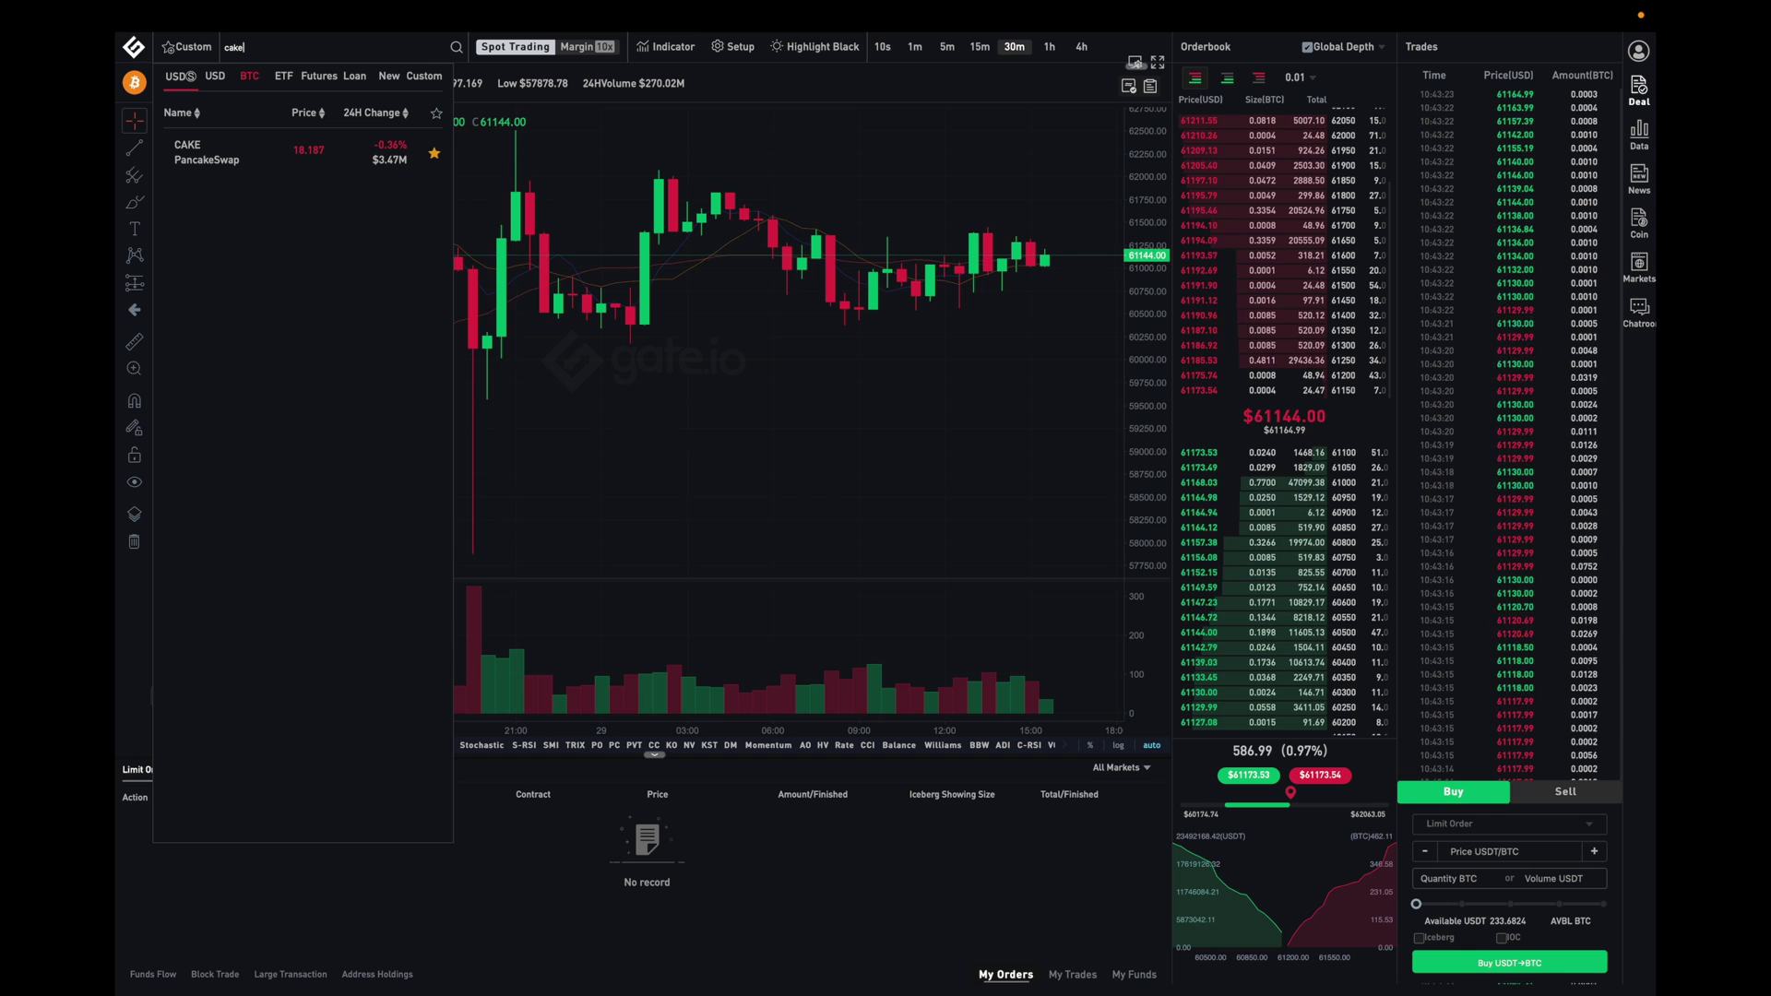
click(219, 153)
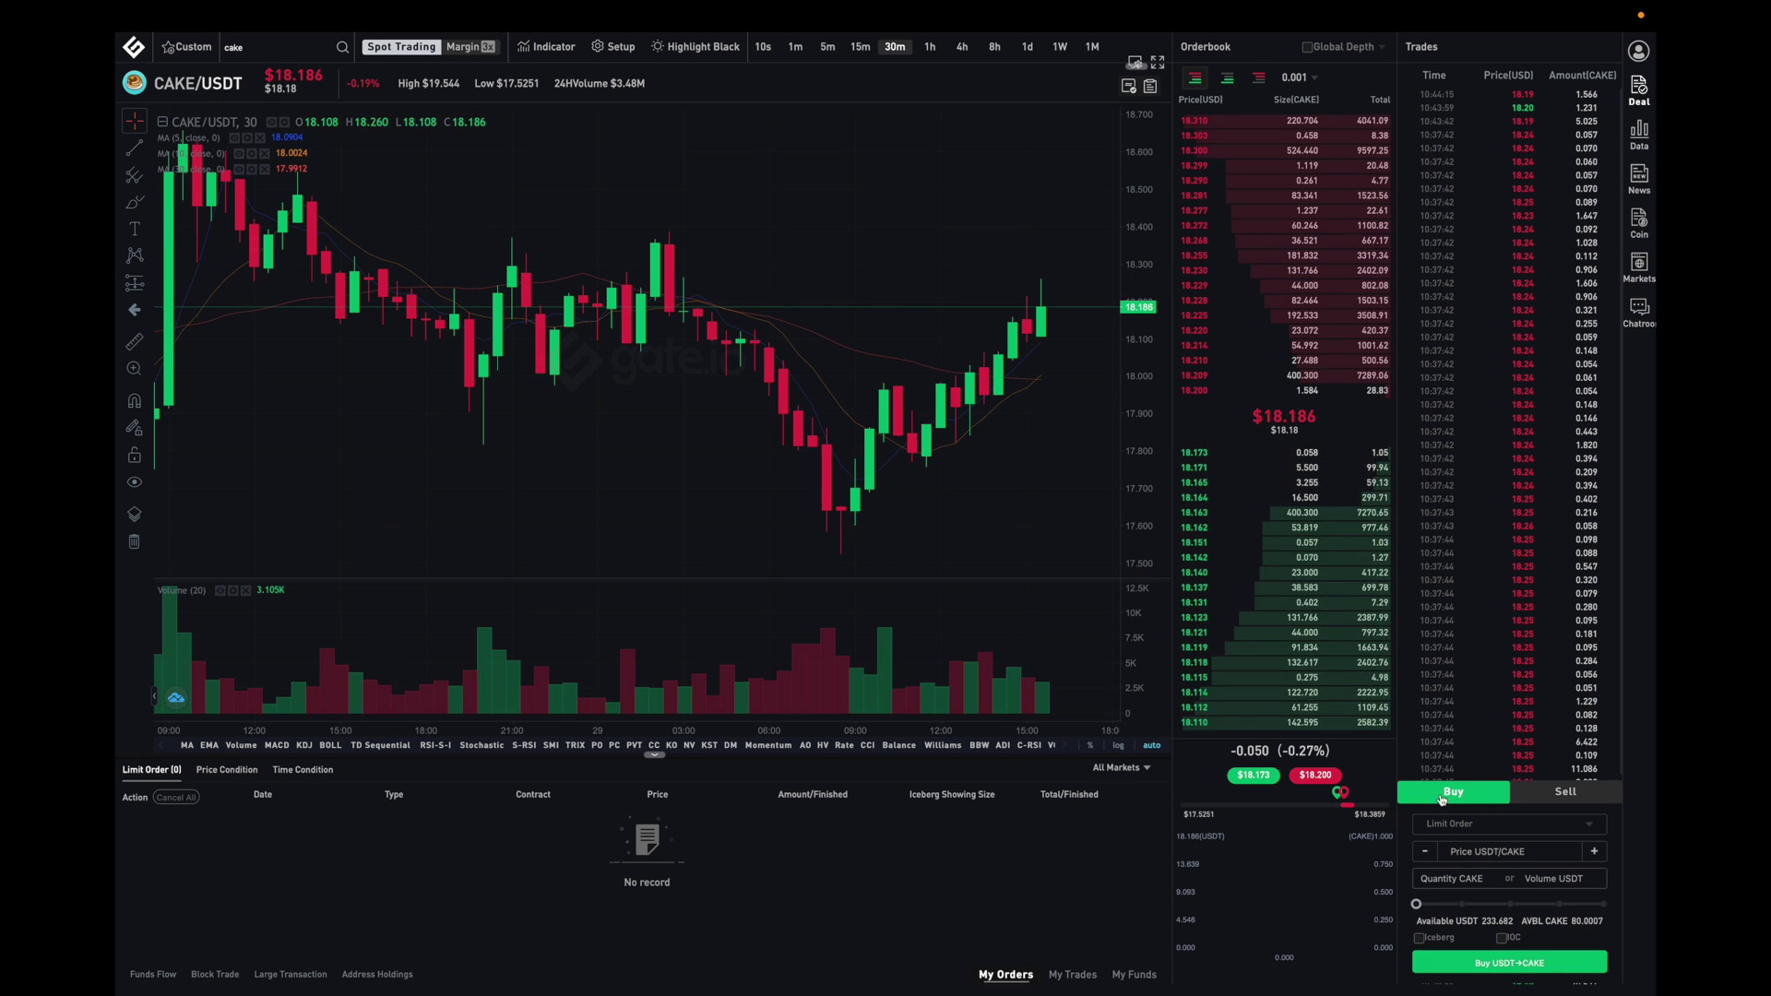
click(1479, 822)
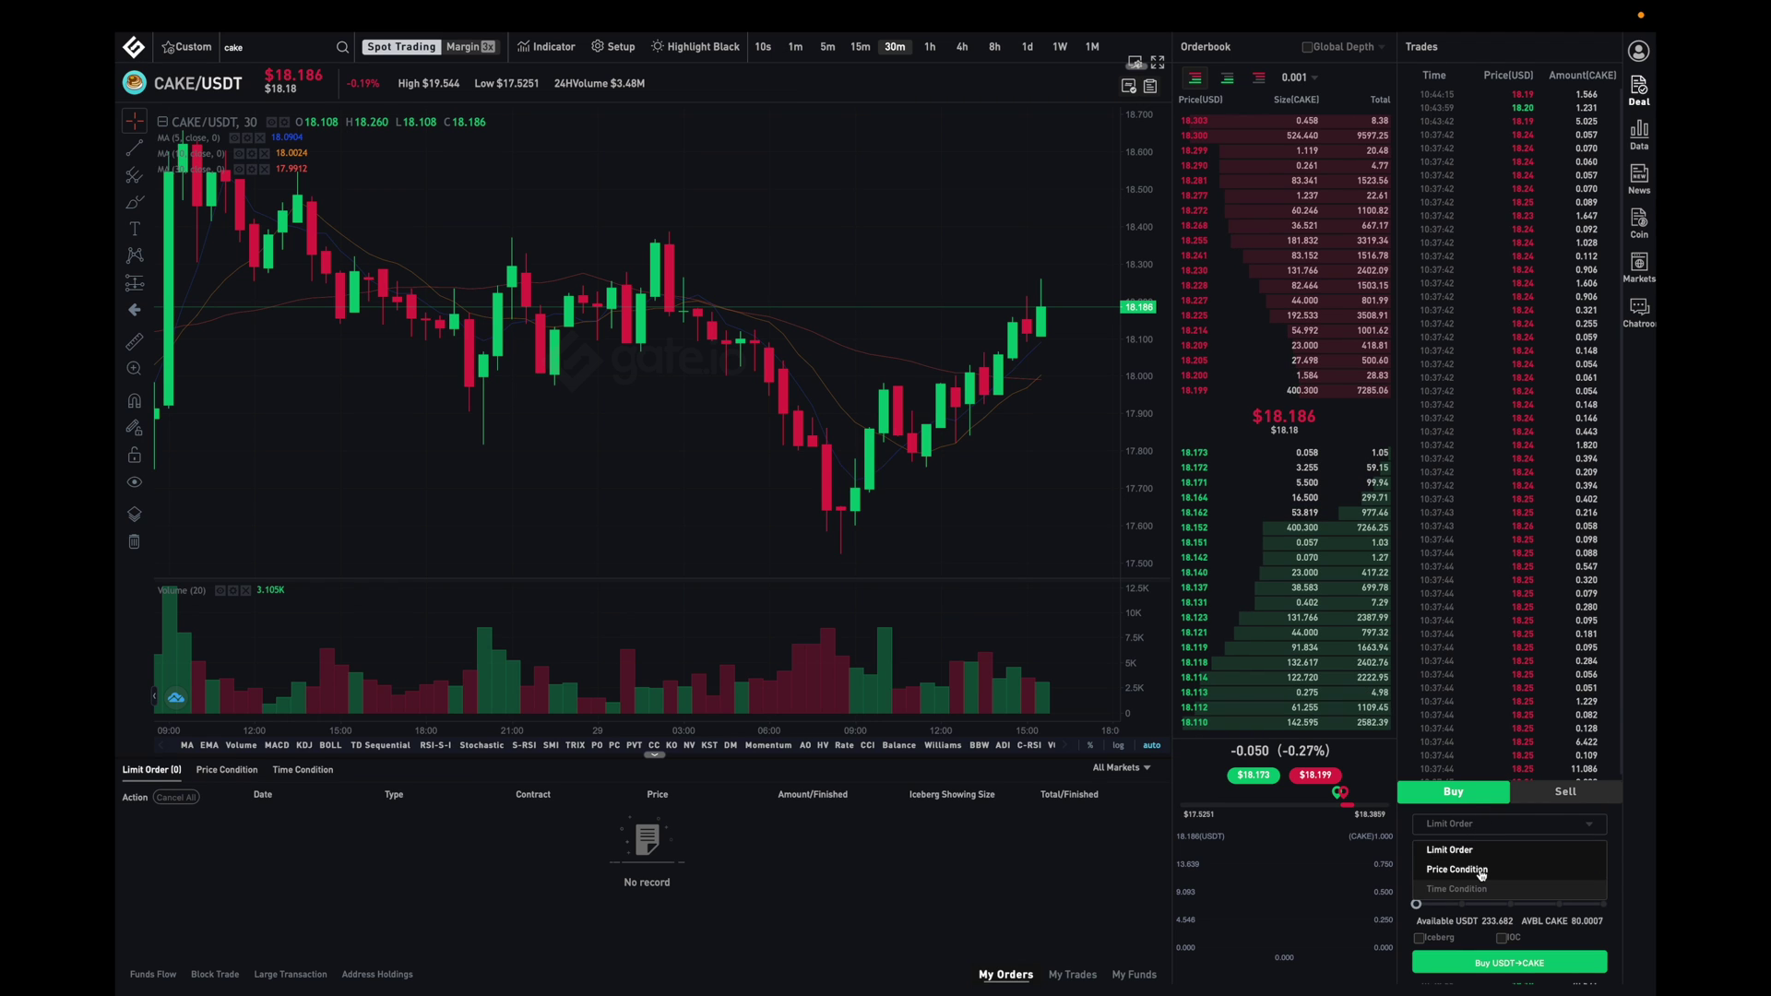
- Make the CAKE buy a Price Condition order with a trigger price of 20
click(1476, 872)
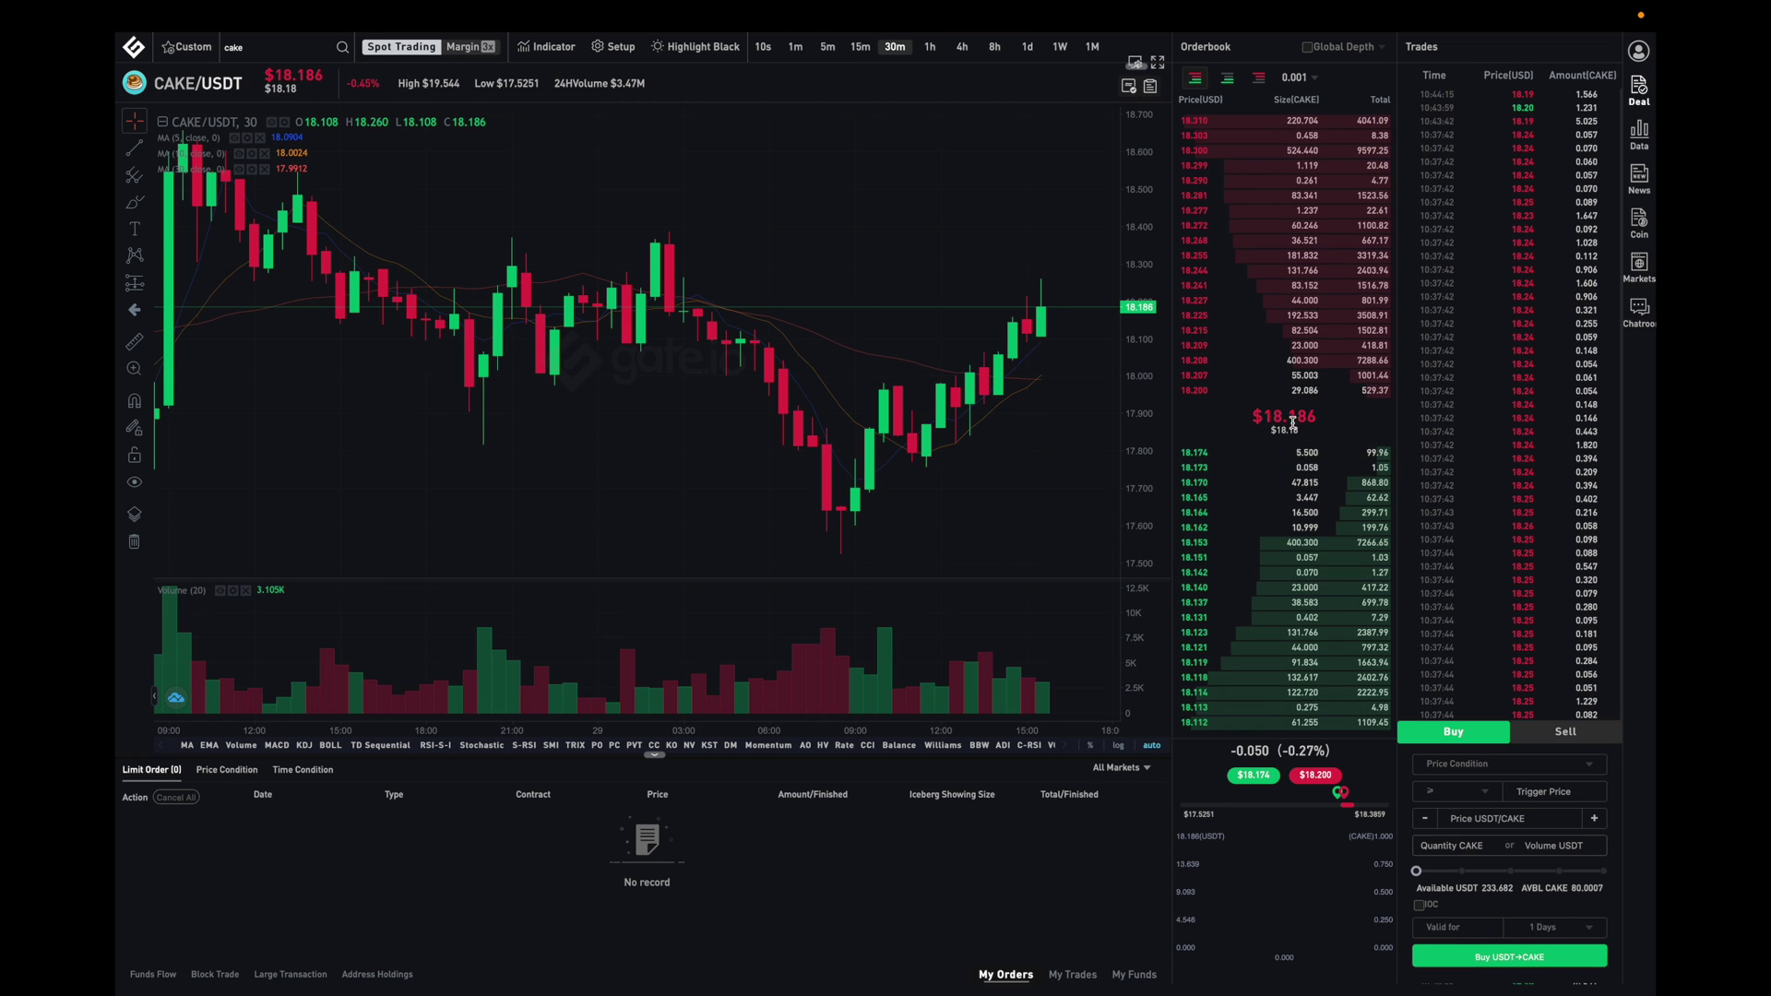
click(1519, 795)
text(20)
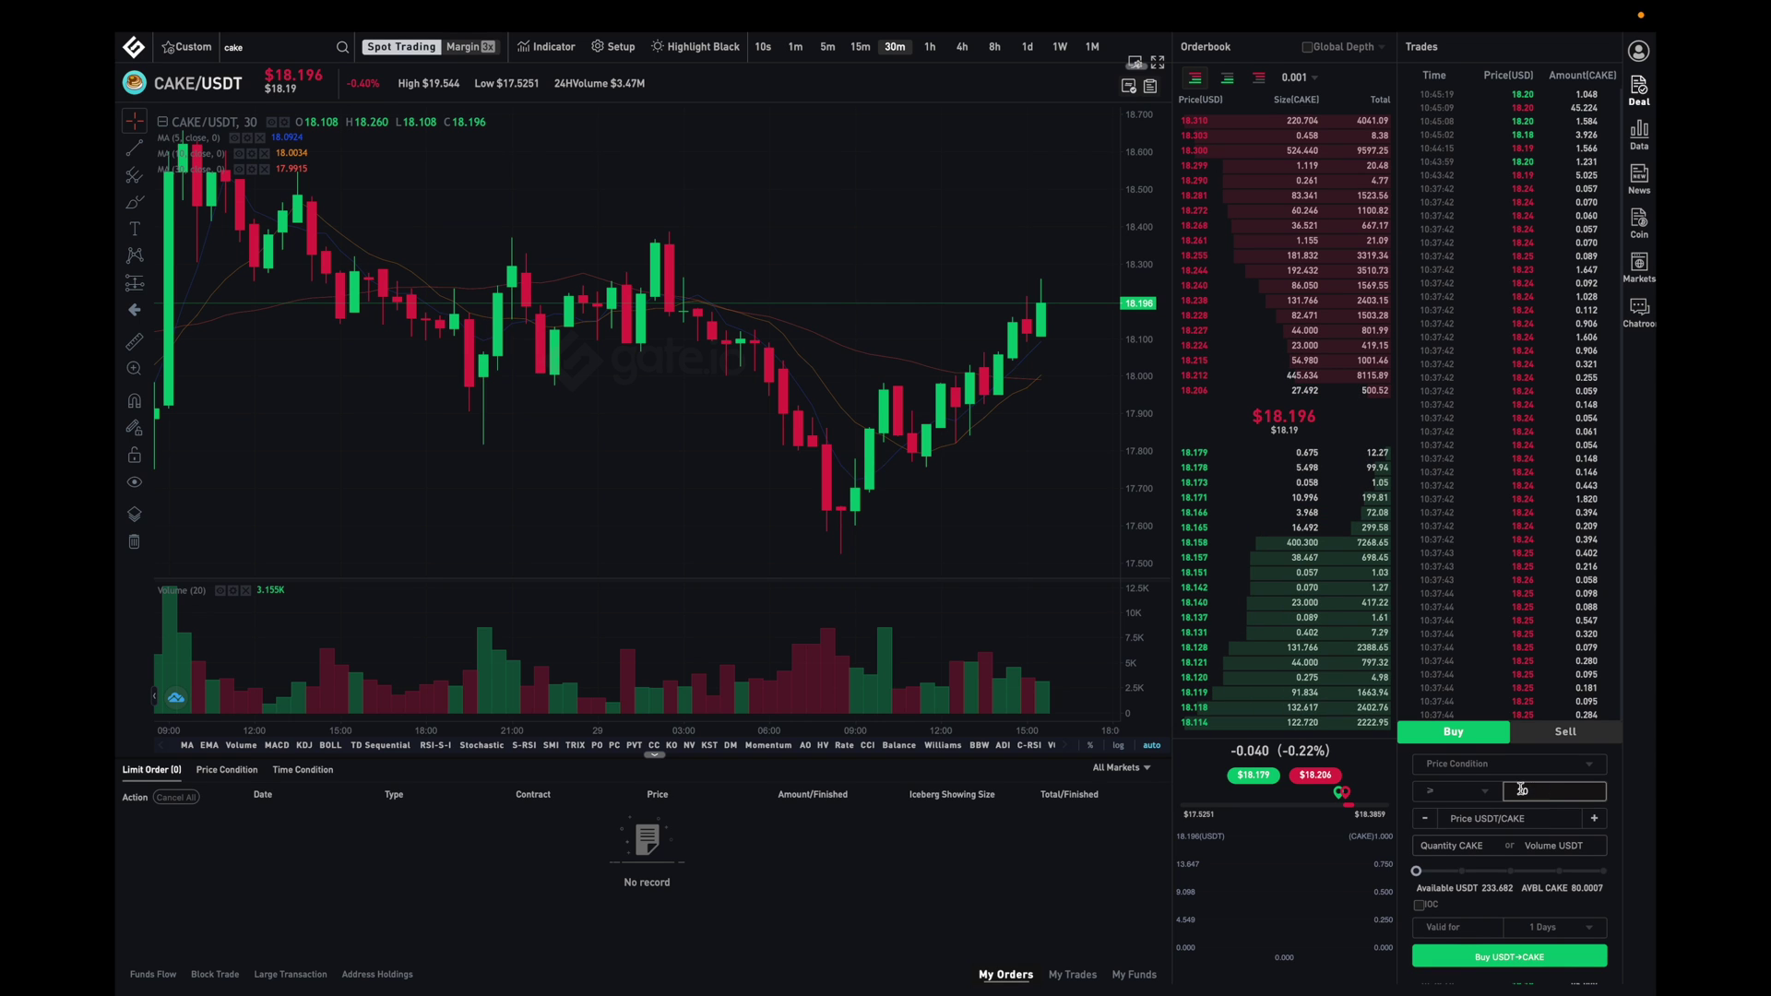
- Set the conditional buy price to 21 USDT per CAKE and the quantity to 1
click(1509, 820)
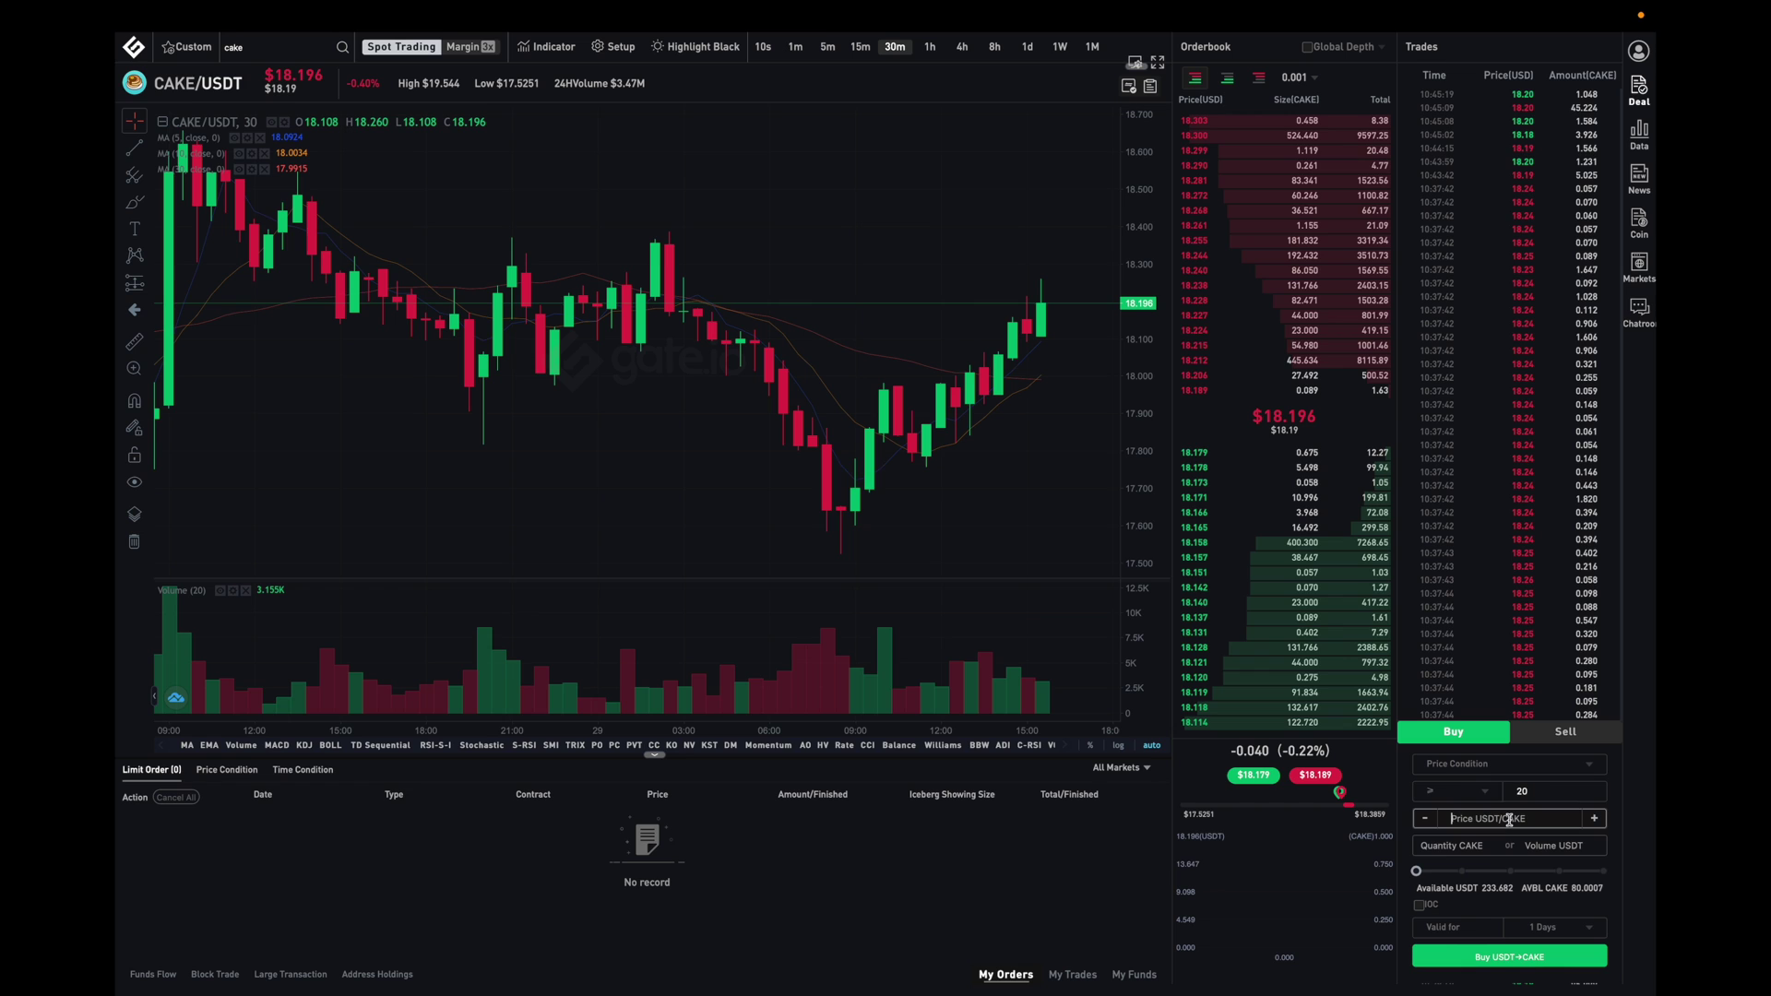
text(21)
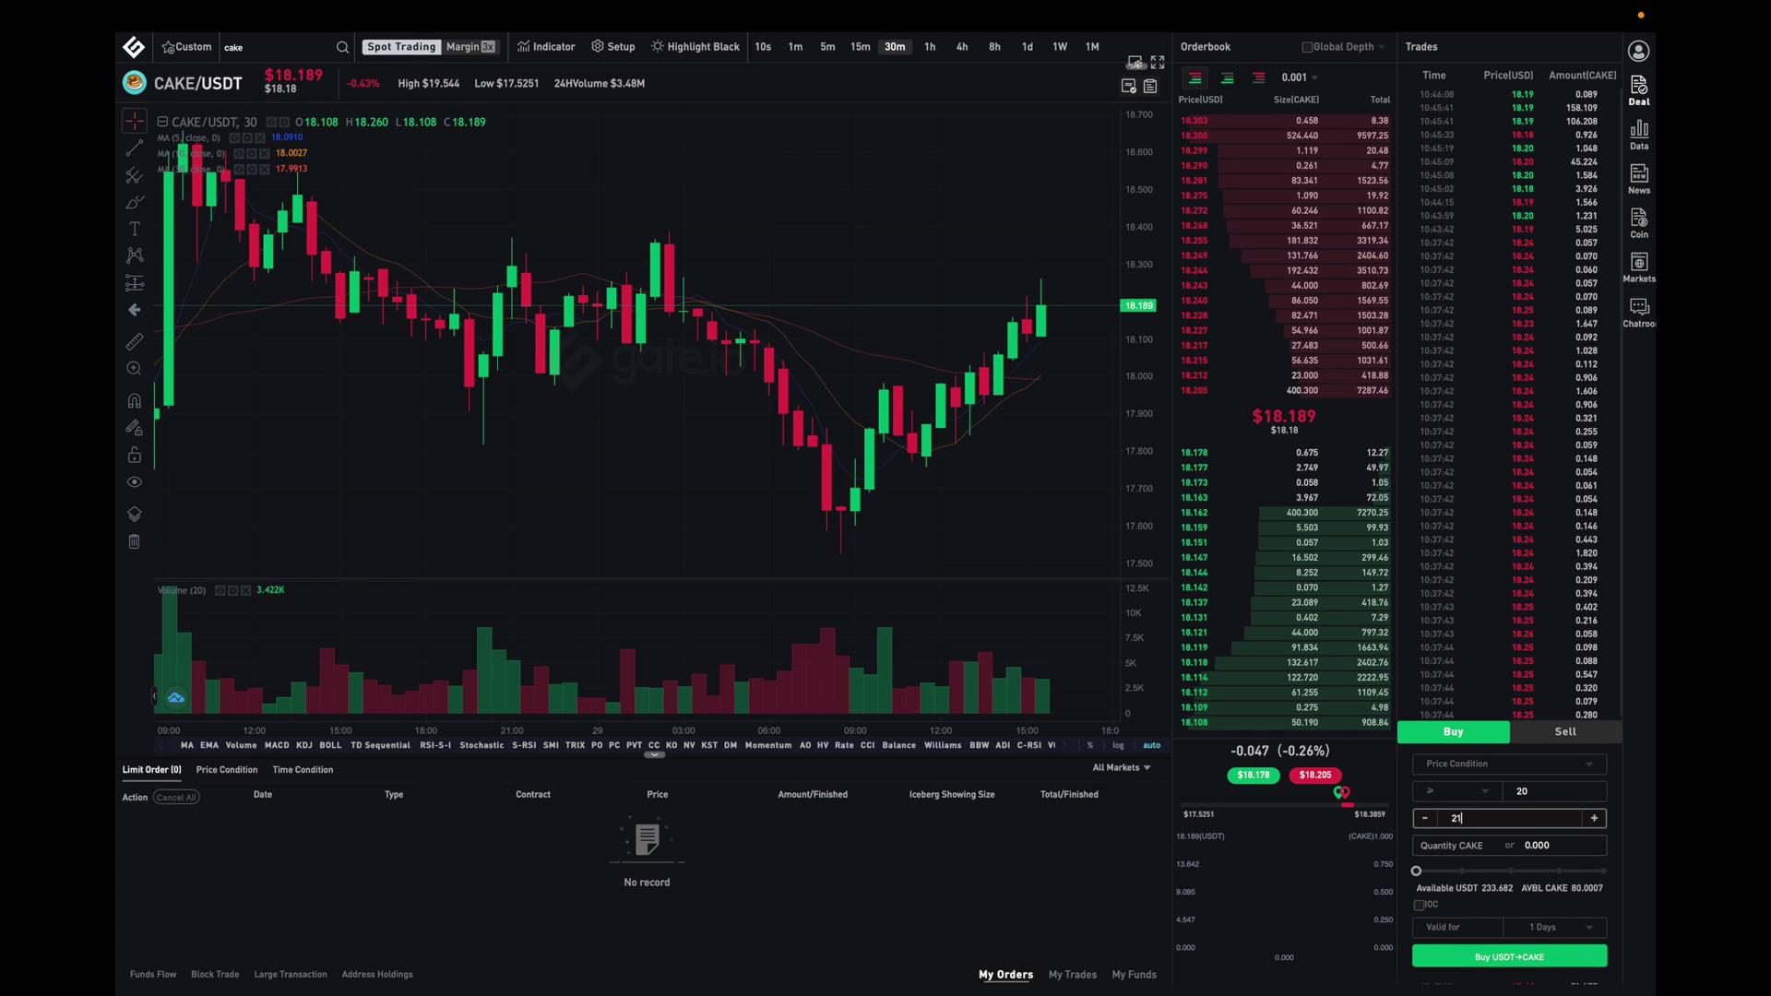
click(1468, 841)
text(1)
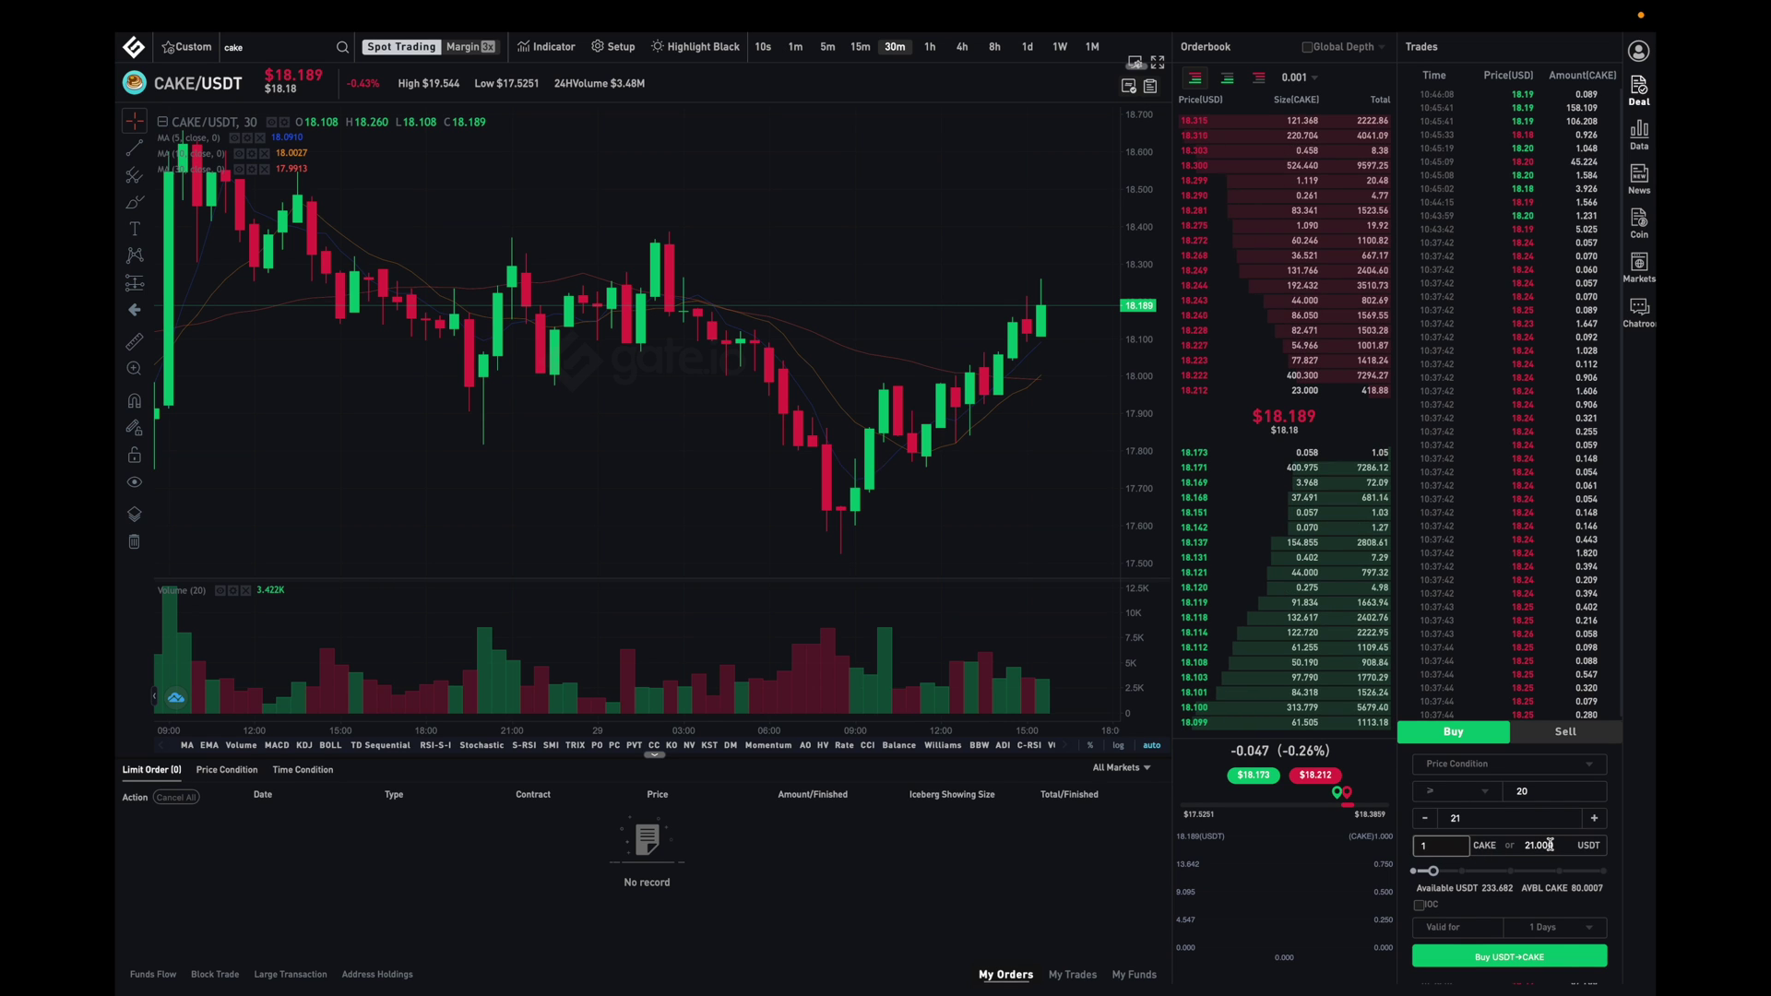
- Set the buy quantity to 1 CAKE (21 USDT) and submit the buy for confirmation
drag(1556, 845, 1512, 846)
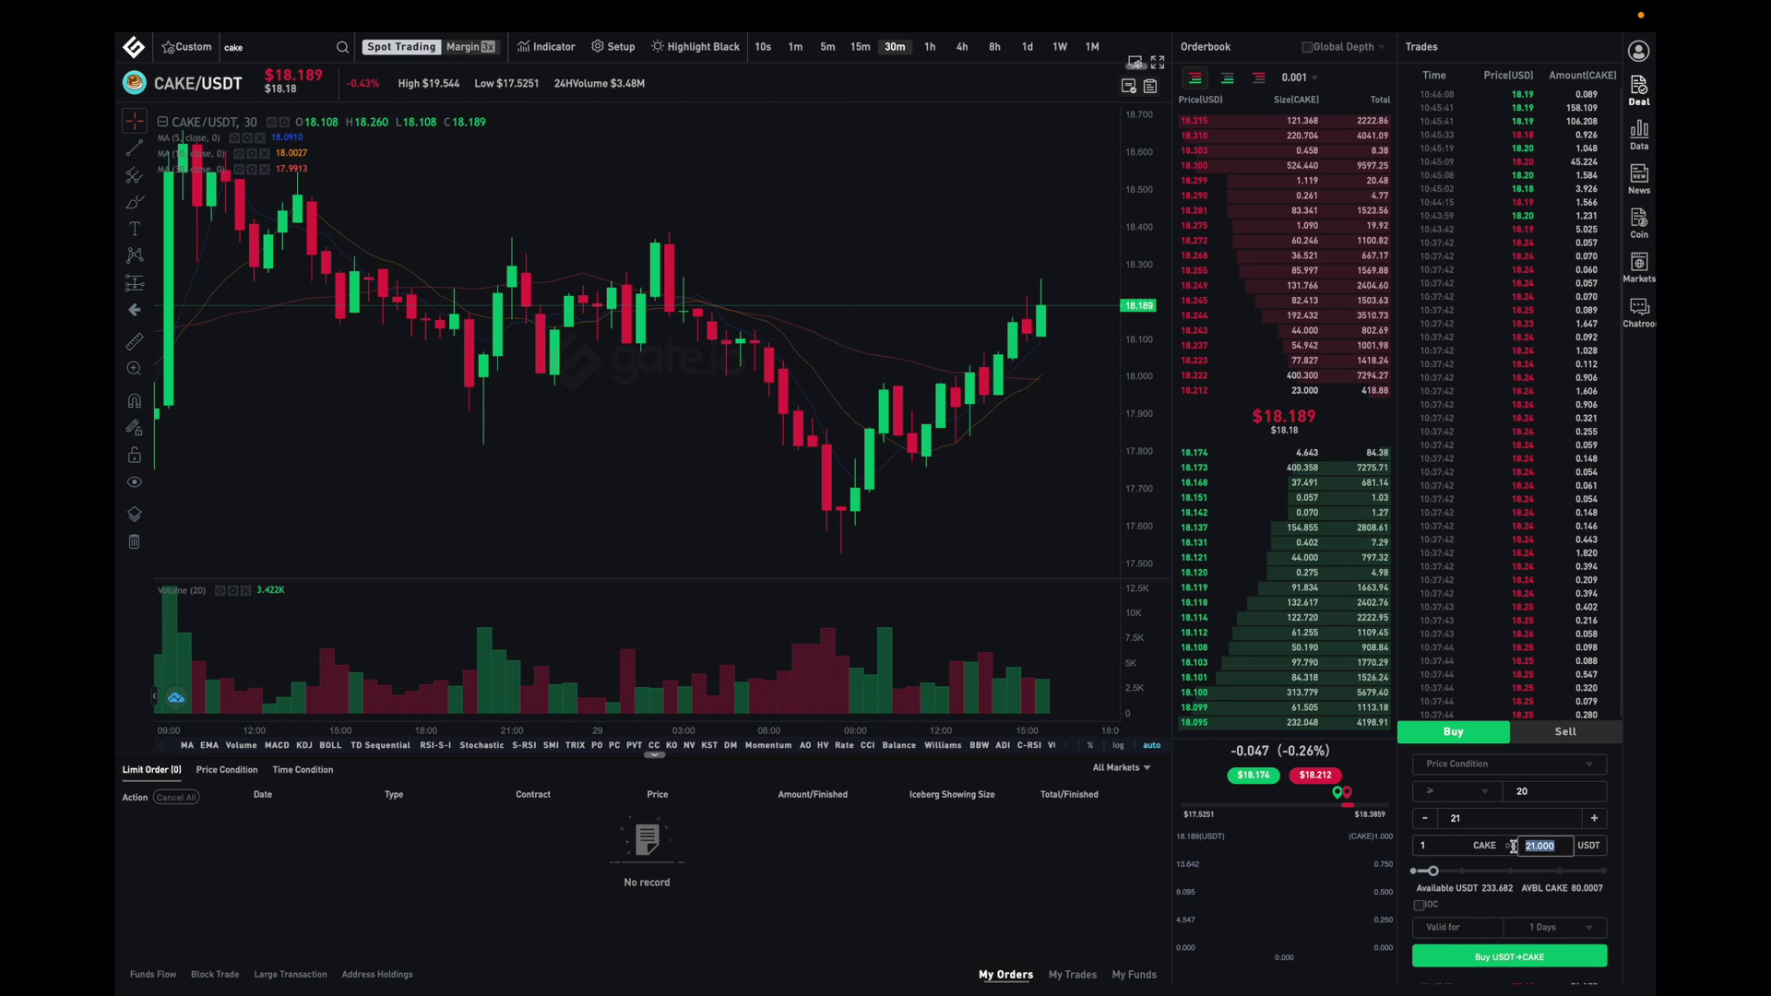
text(5)
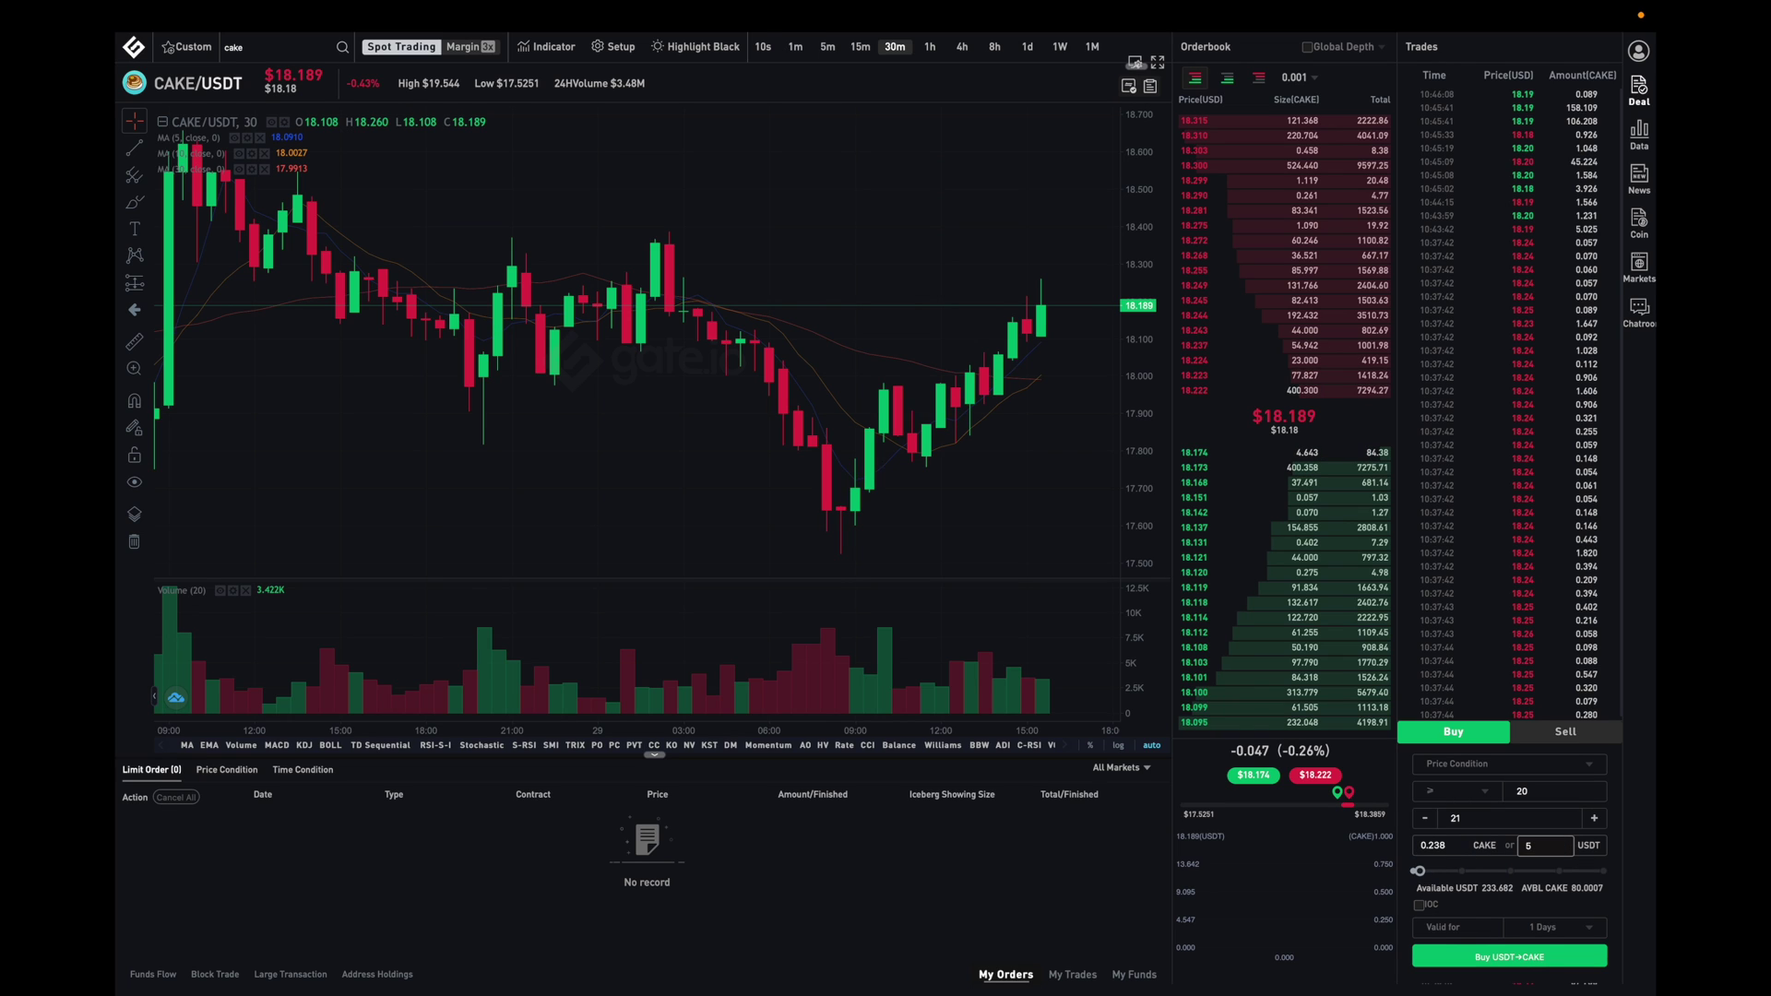
text(0)
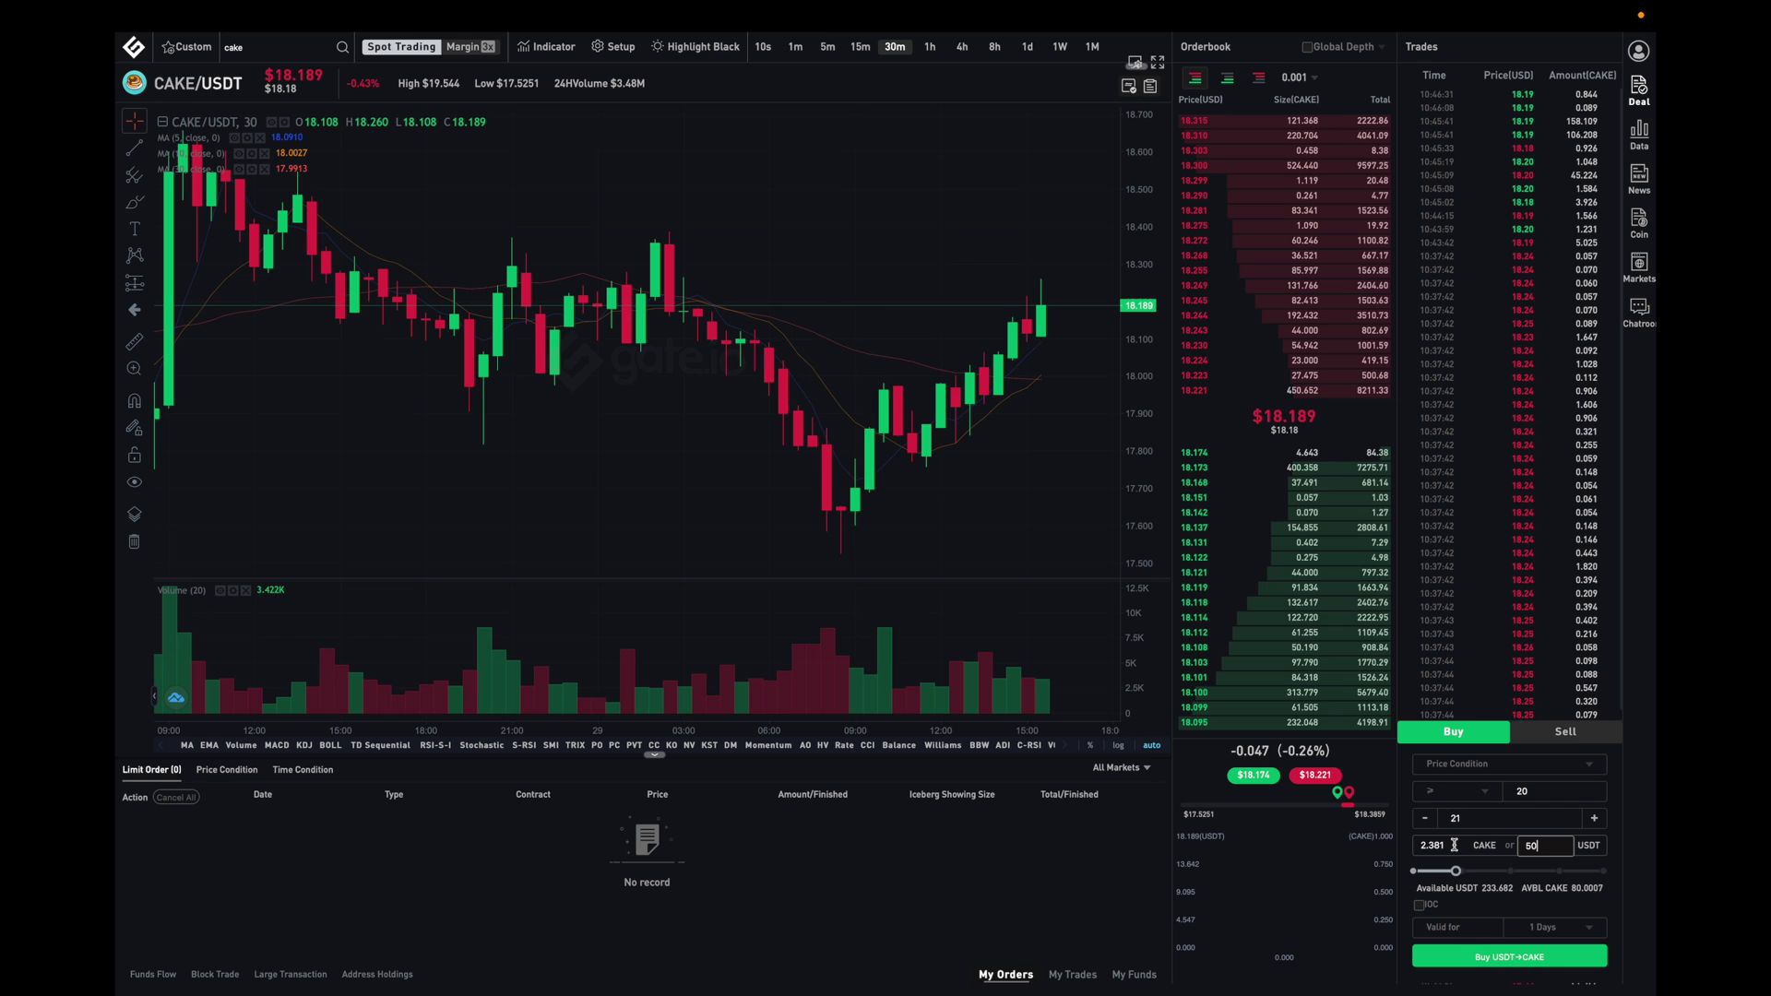
double_click(1454, 845)
text(1)
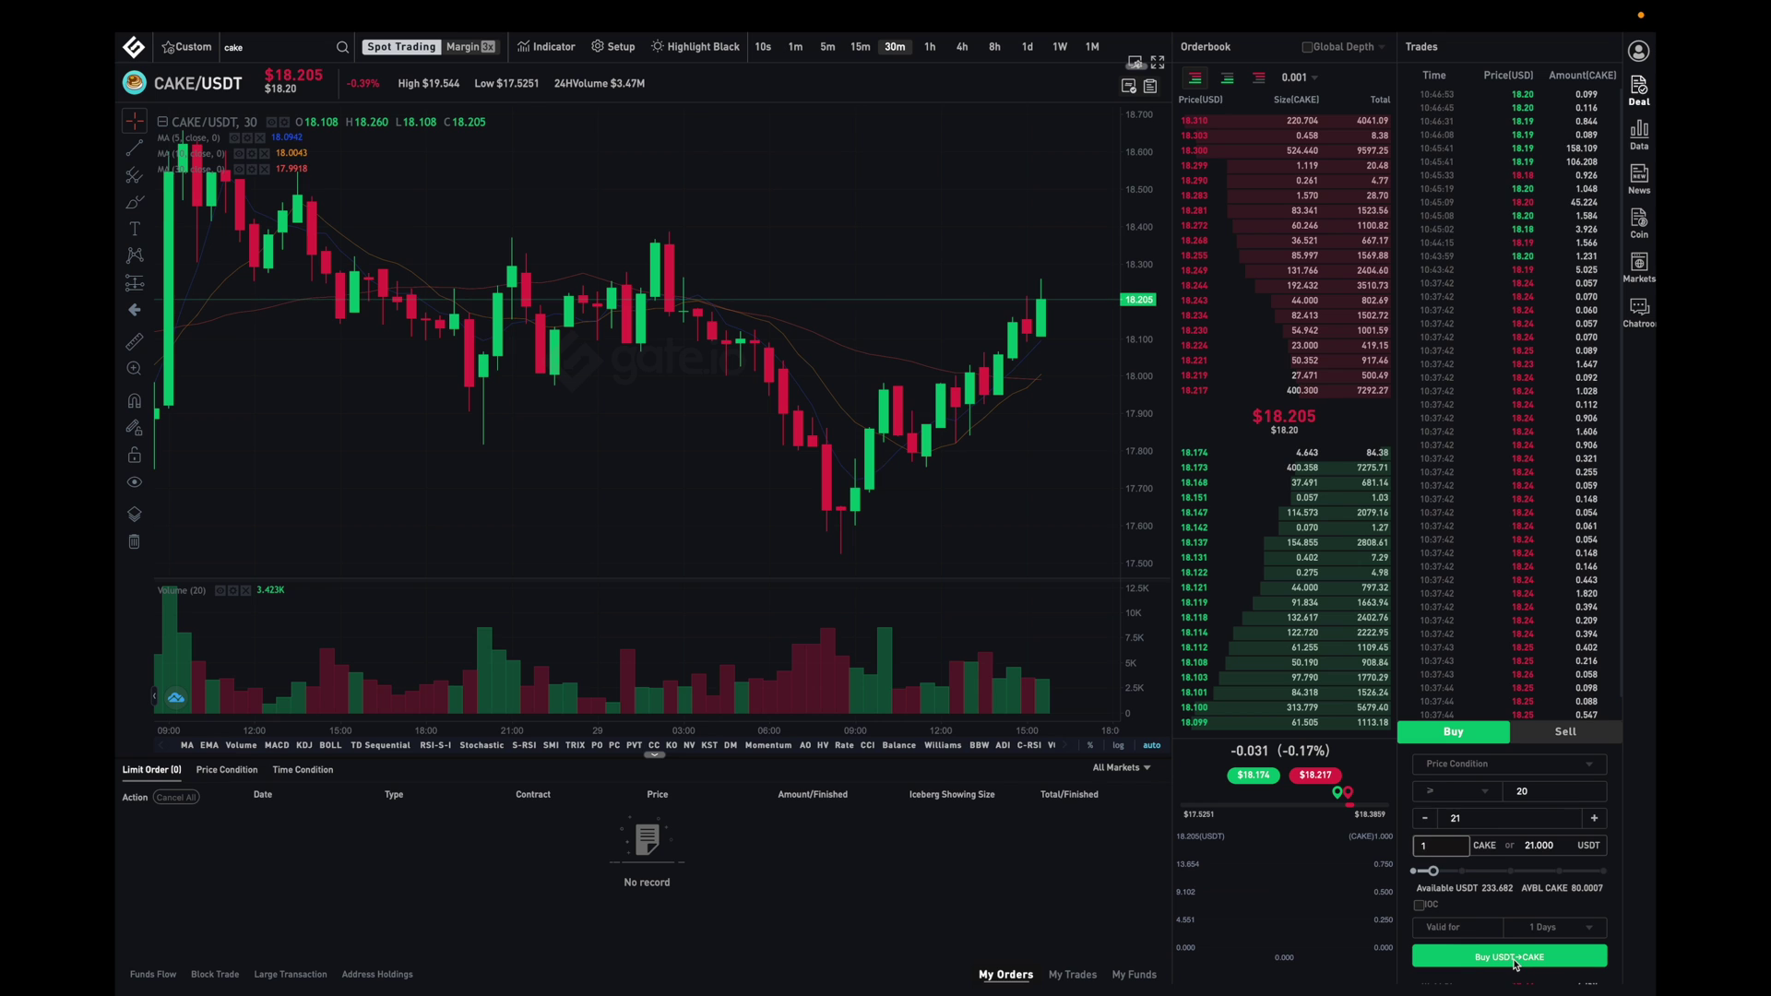
click(1513, 959)
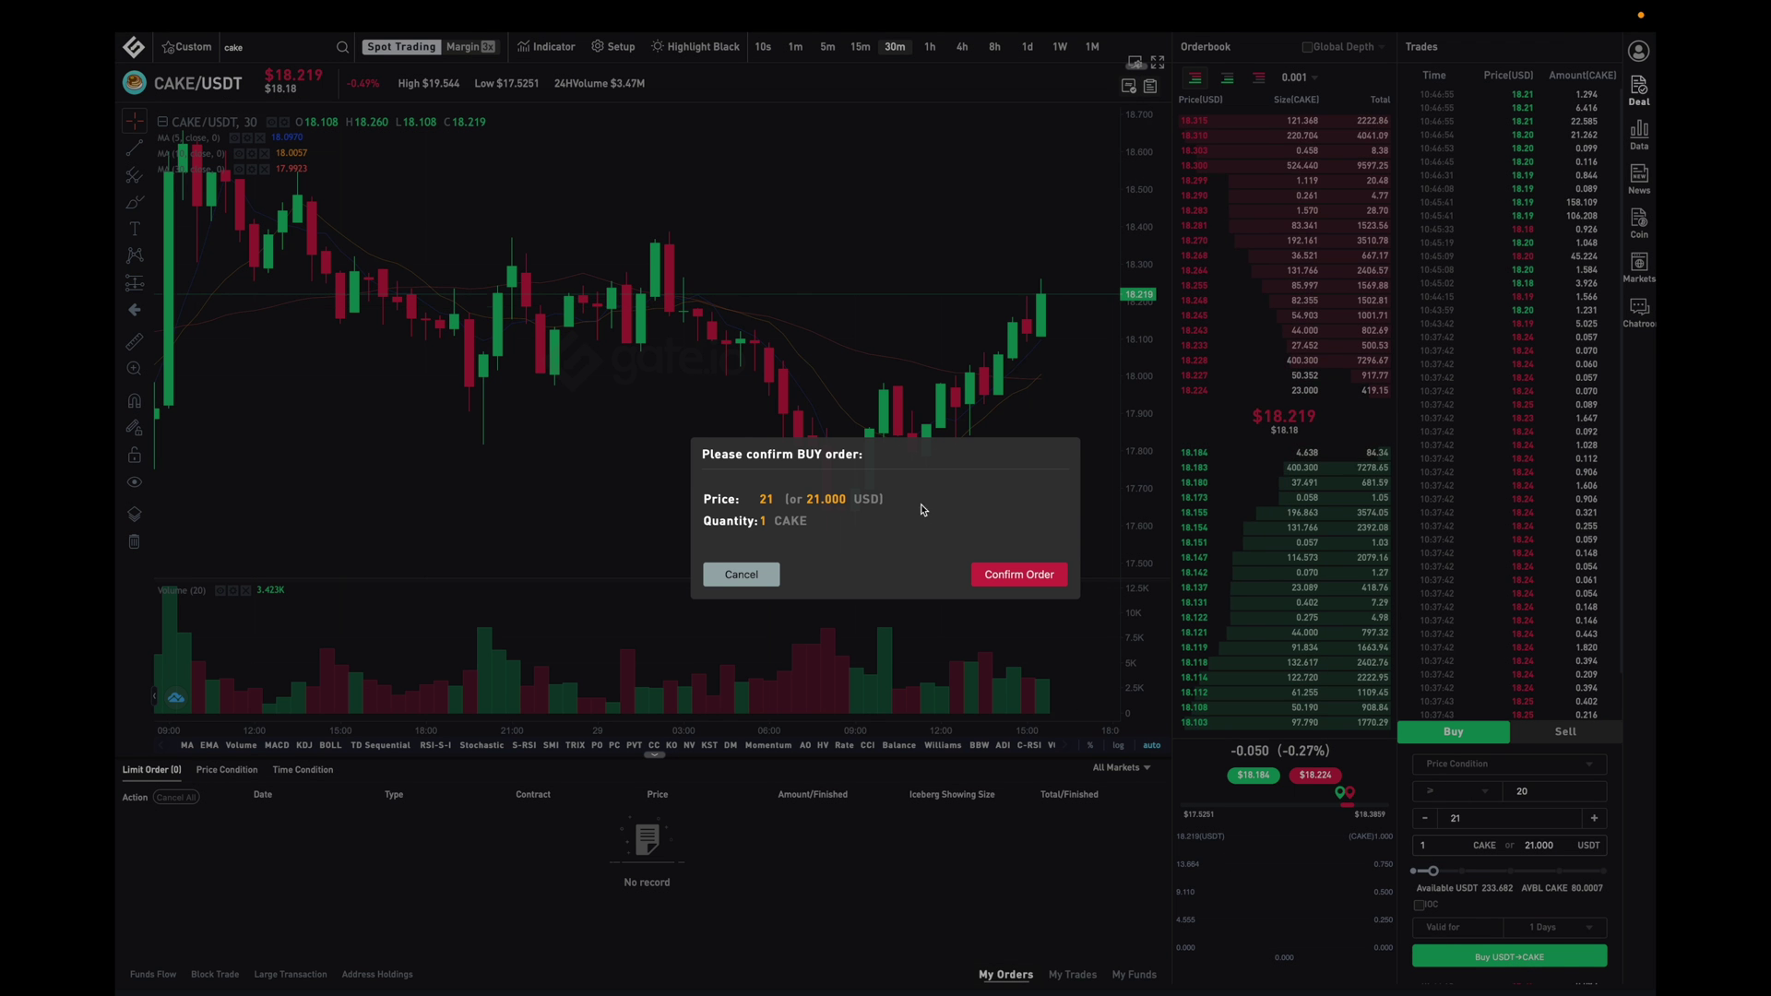
- Confirm the buy stop-limit order and list it under Price Condition orders
click(1019, 576)
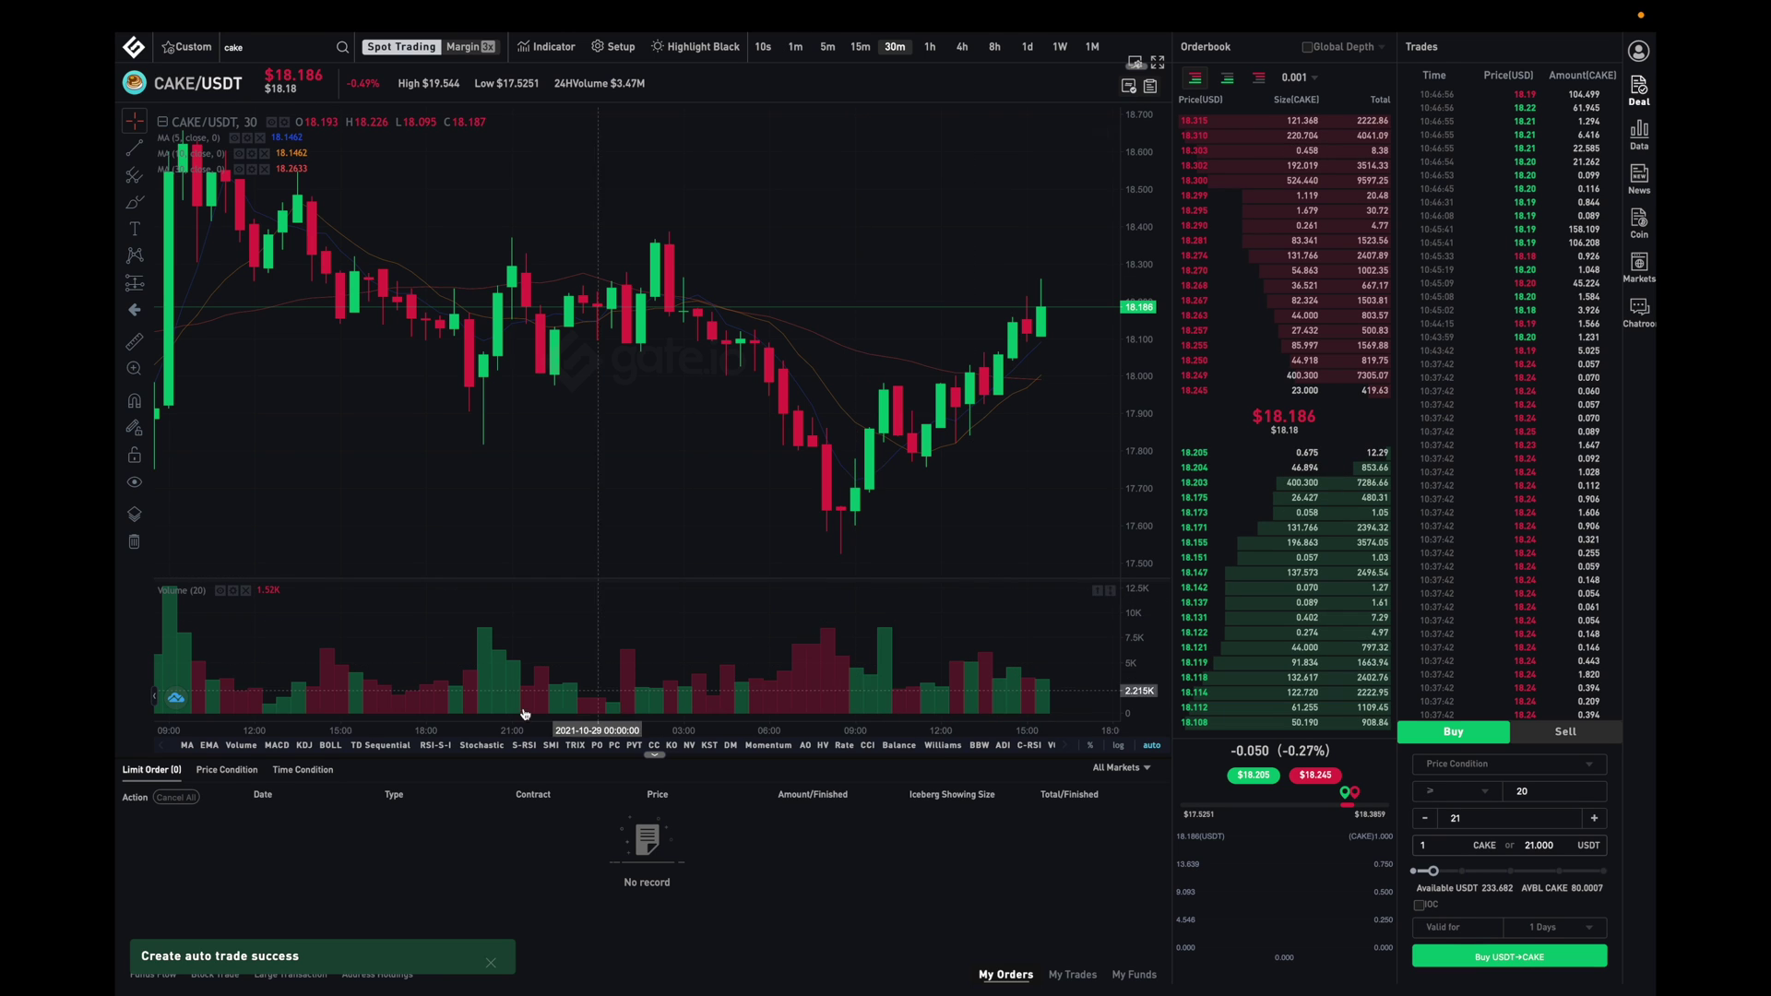
click(228, 770)
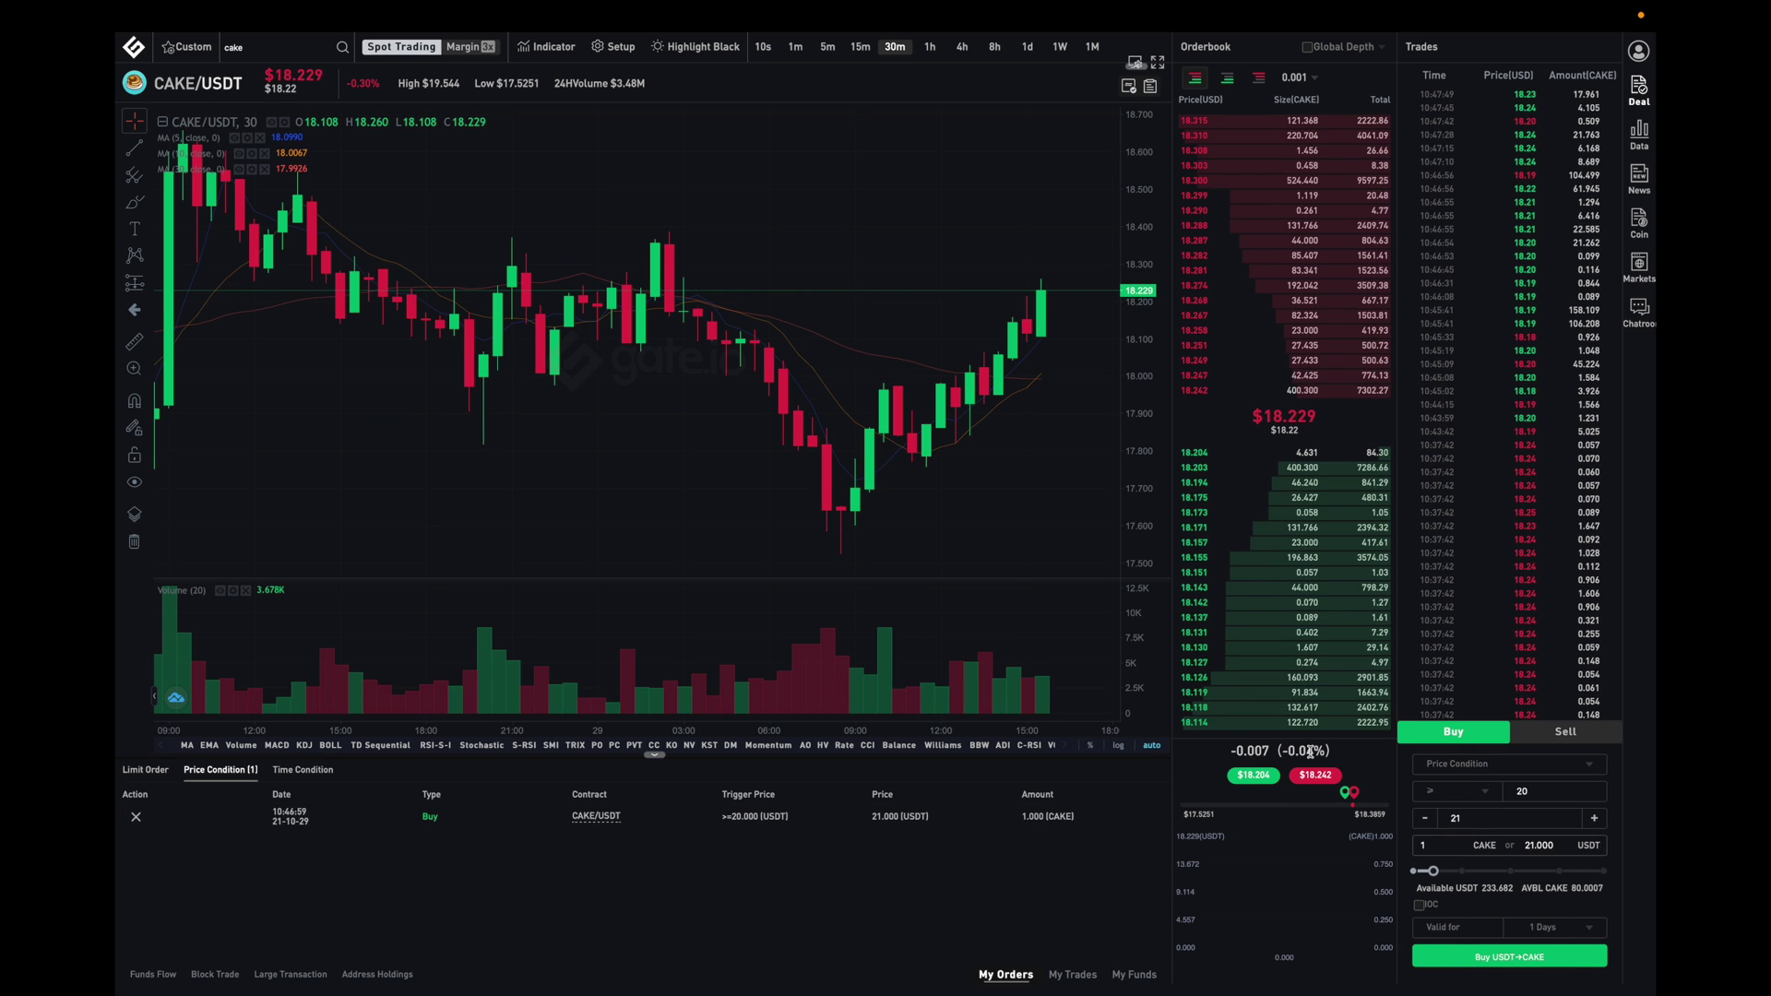
- Set up a Sell Price Condition order triggering when CAKE drops below 16
click(1547, 741)
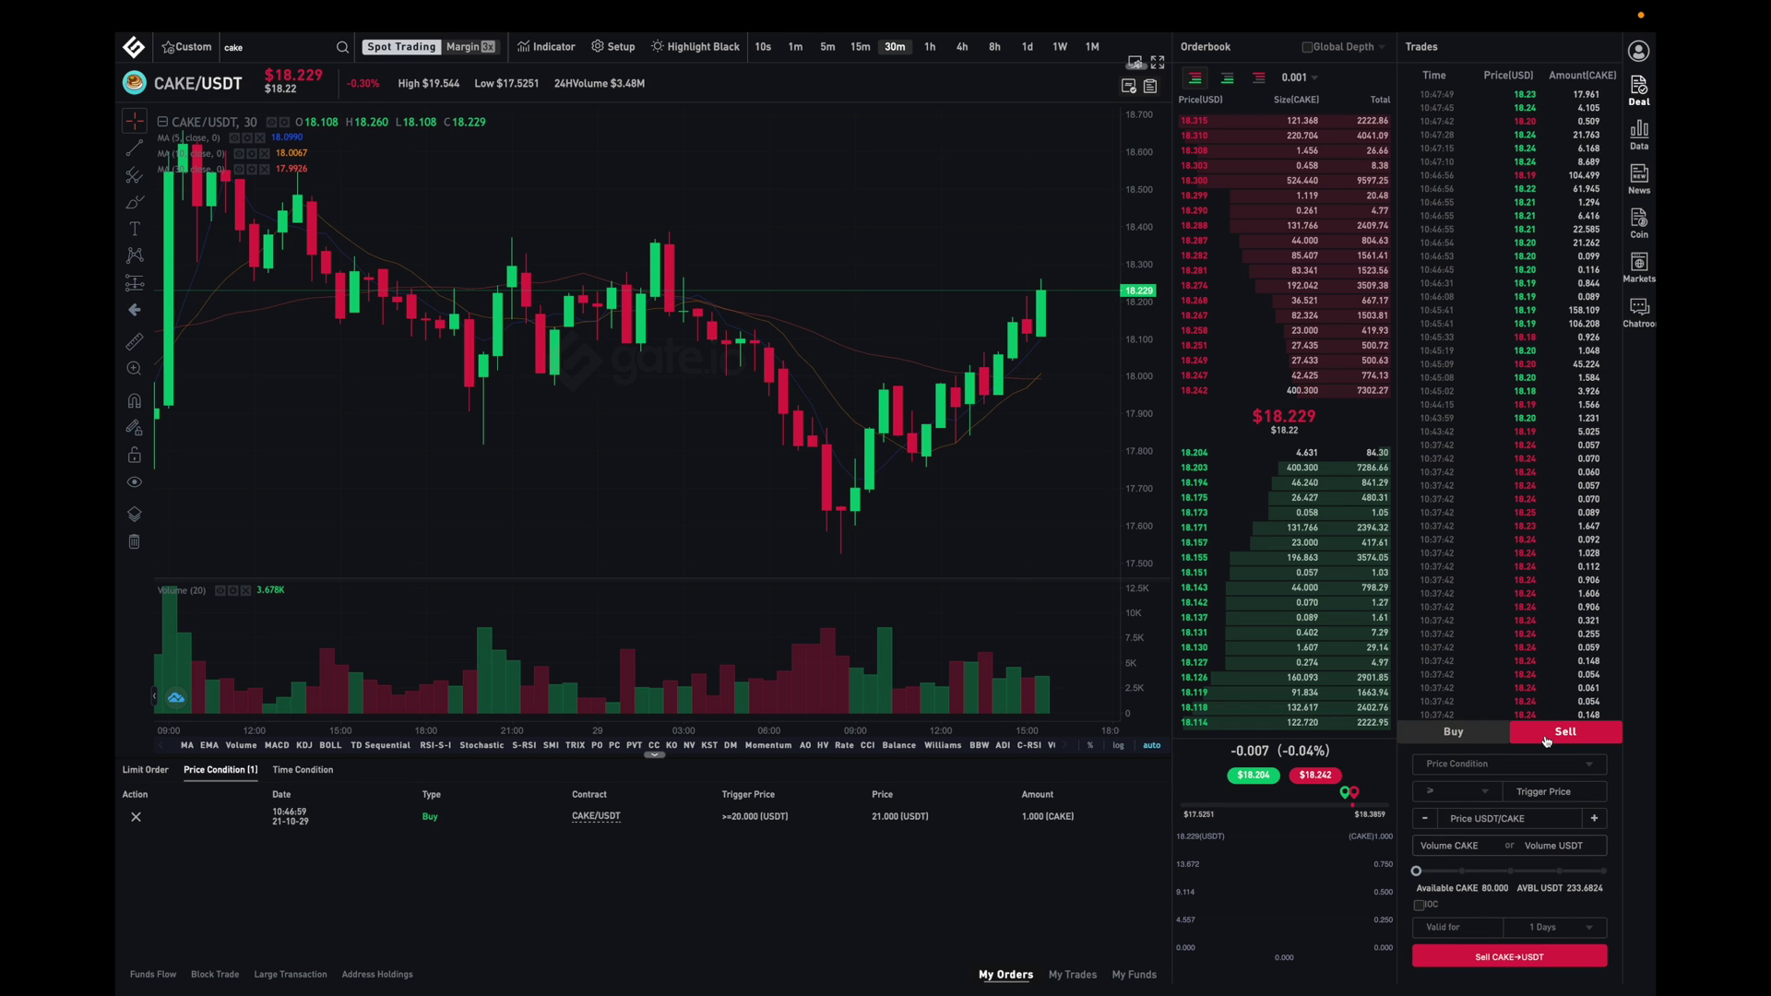
click(1530, 768)
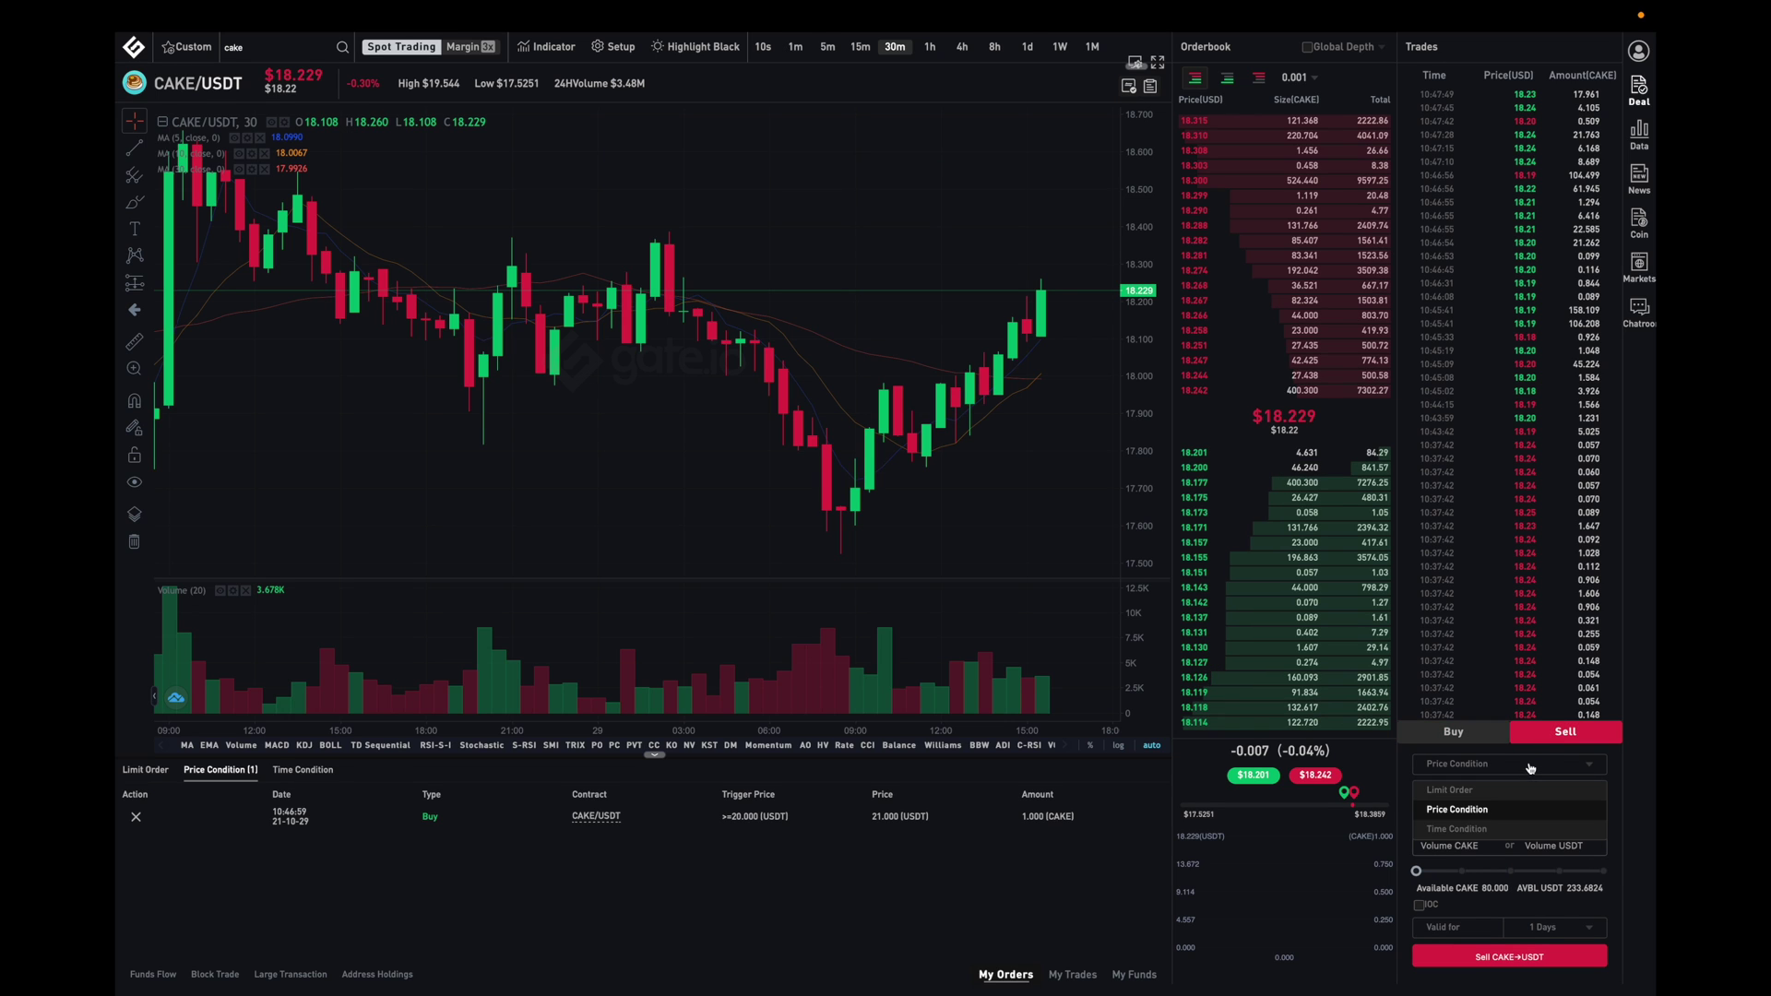
click(1472, 812)
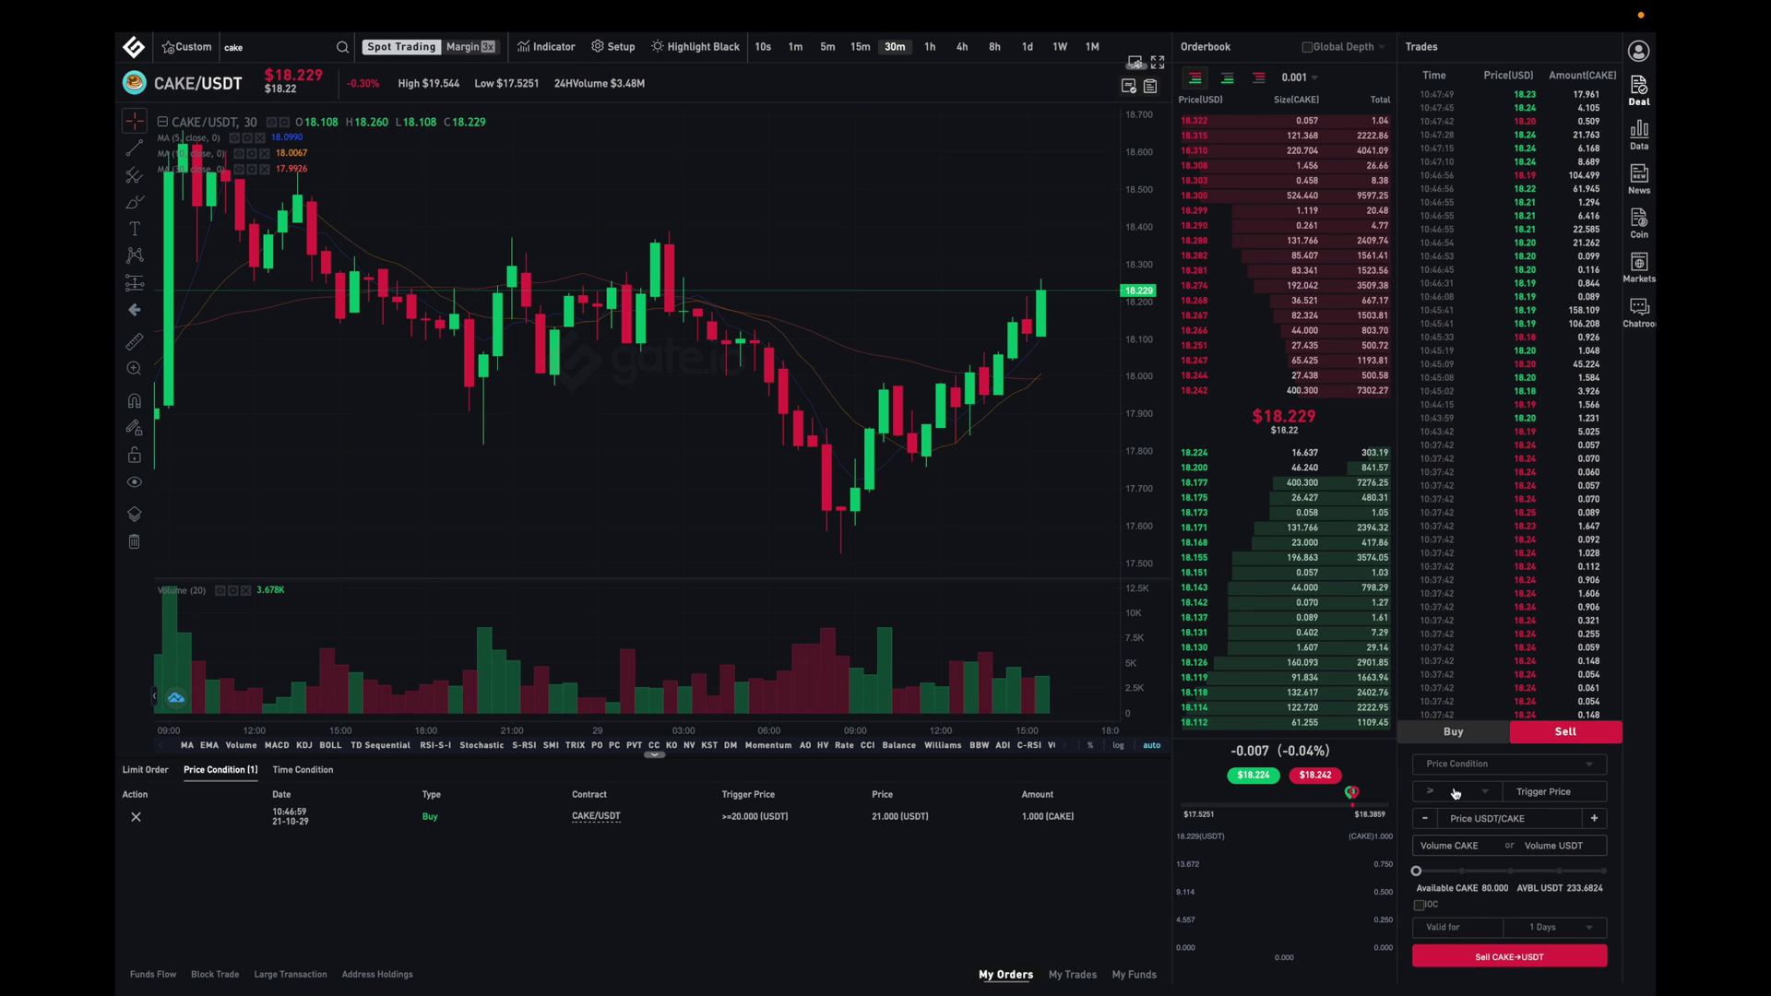
click(1475, 795)
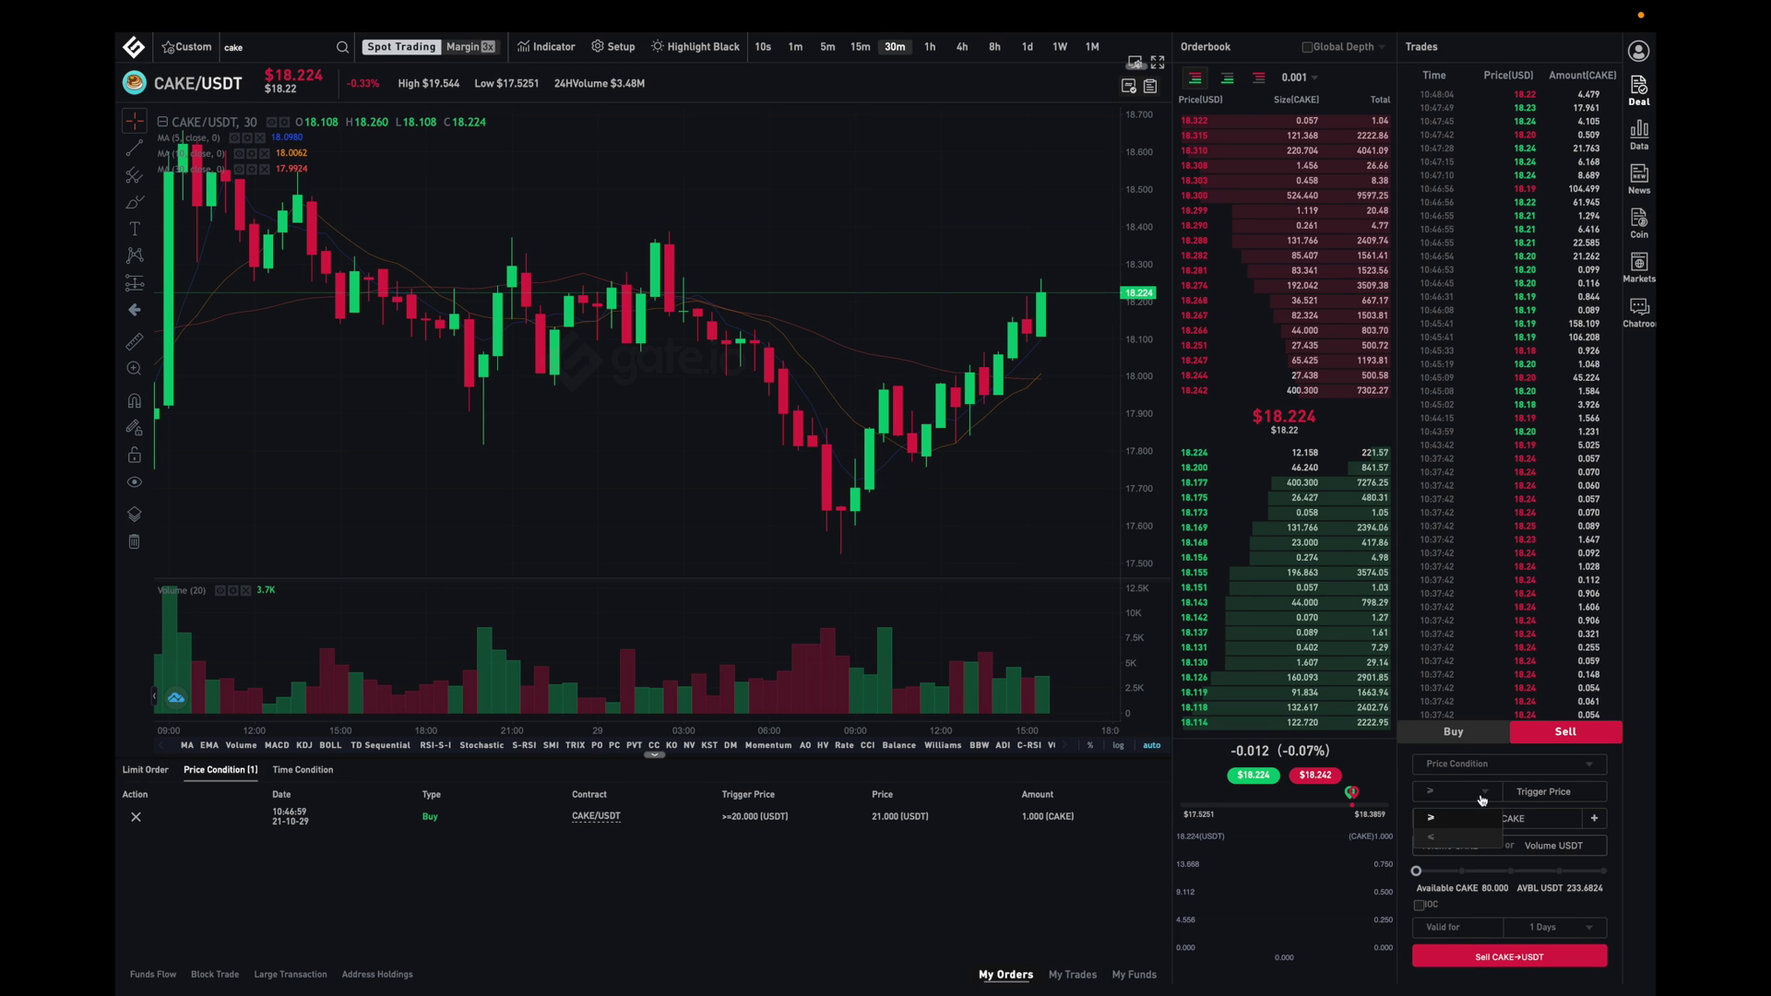
click(1441, 839)
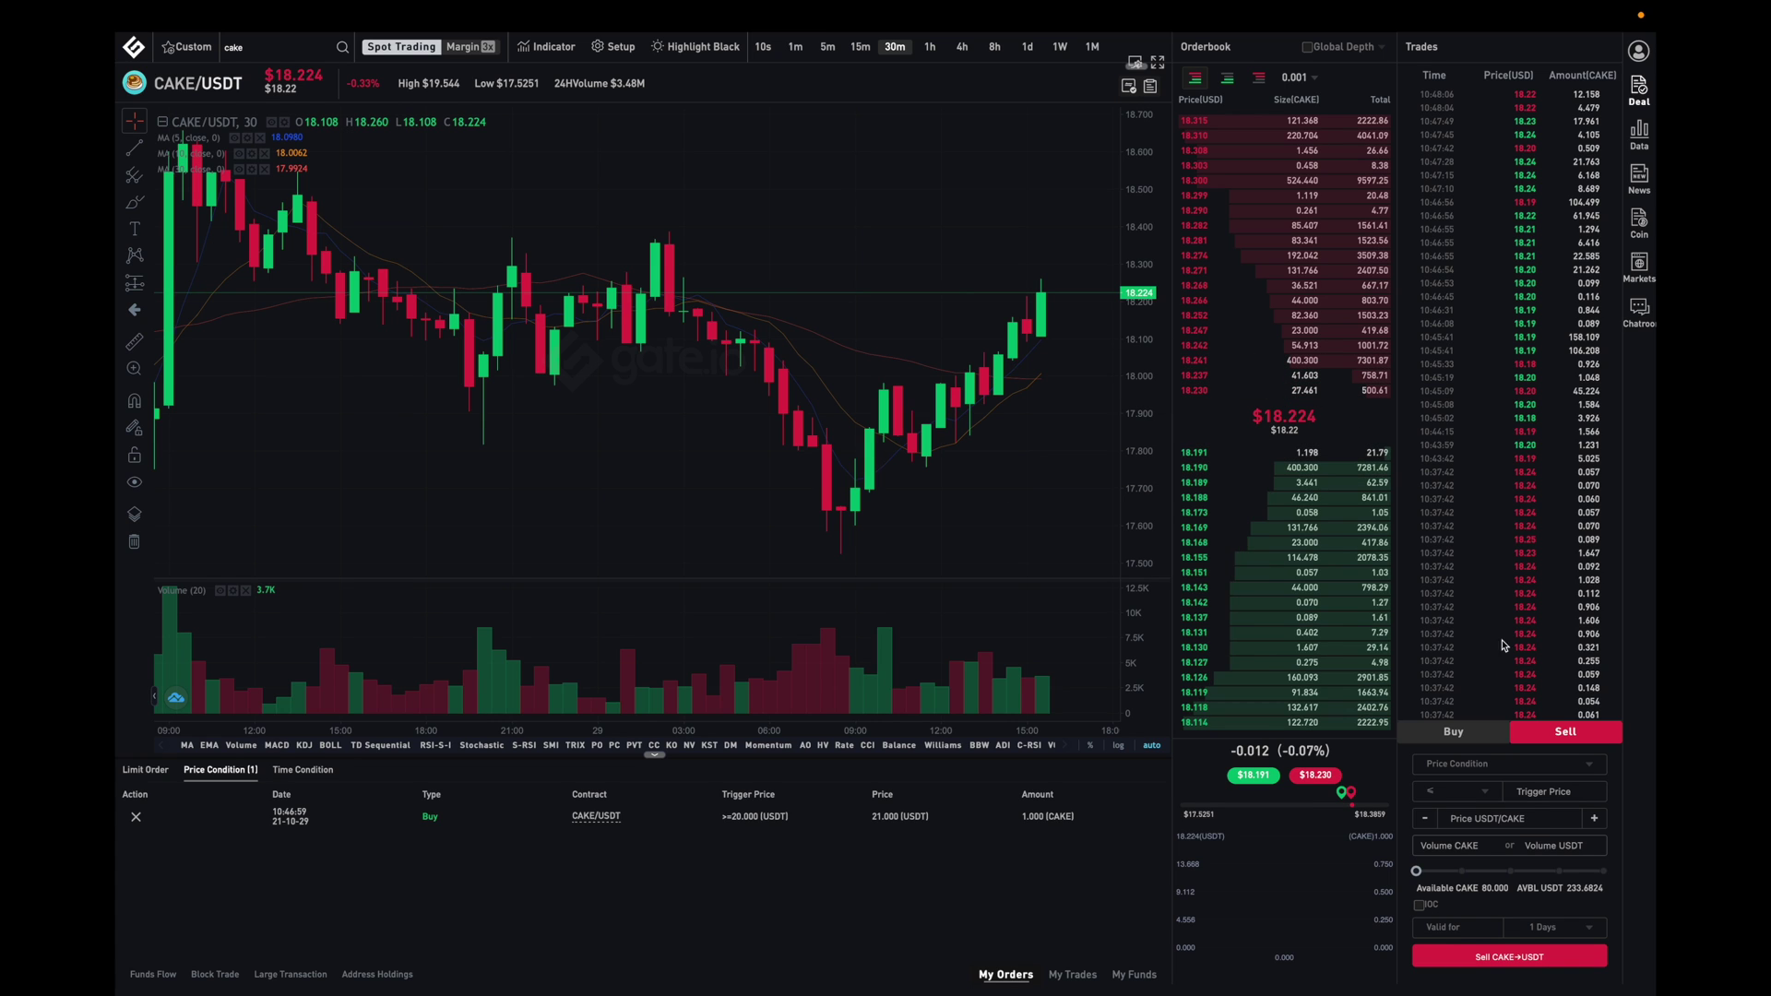
click(1536, 795)
text(16)
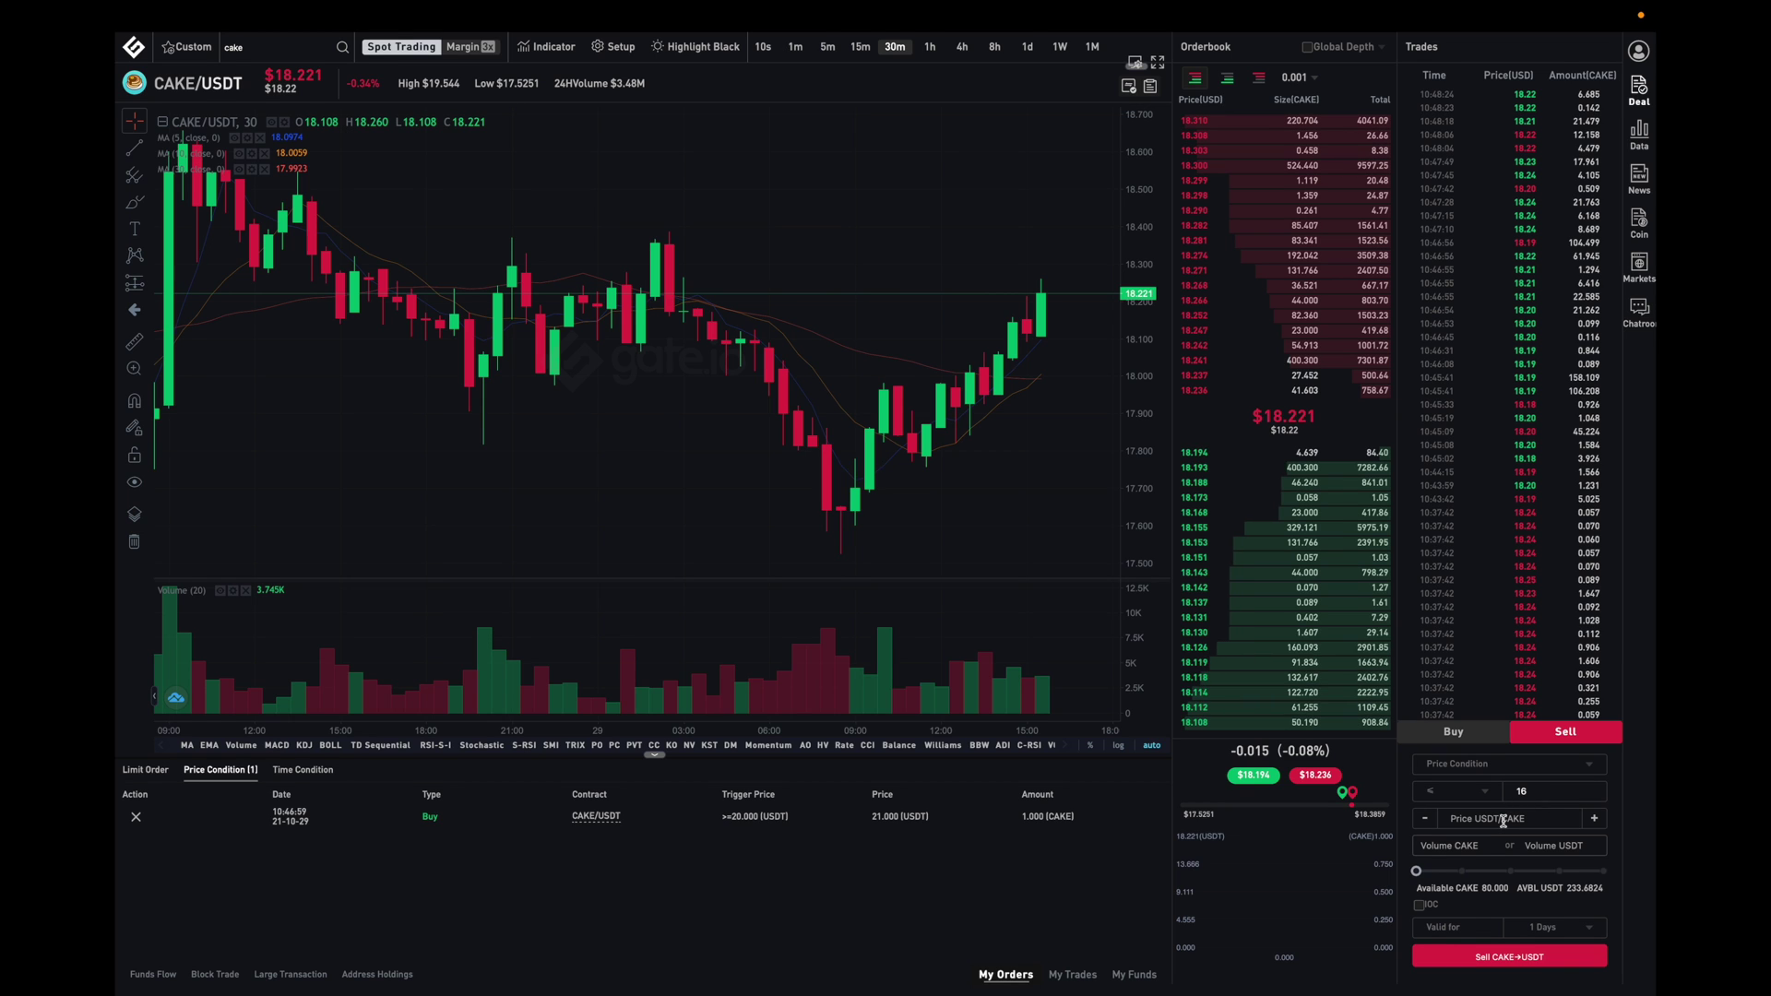
click(1492, 822)
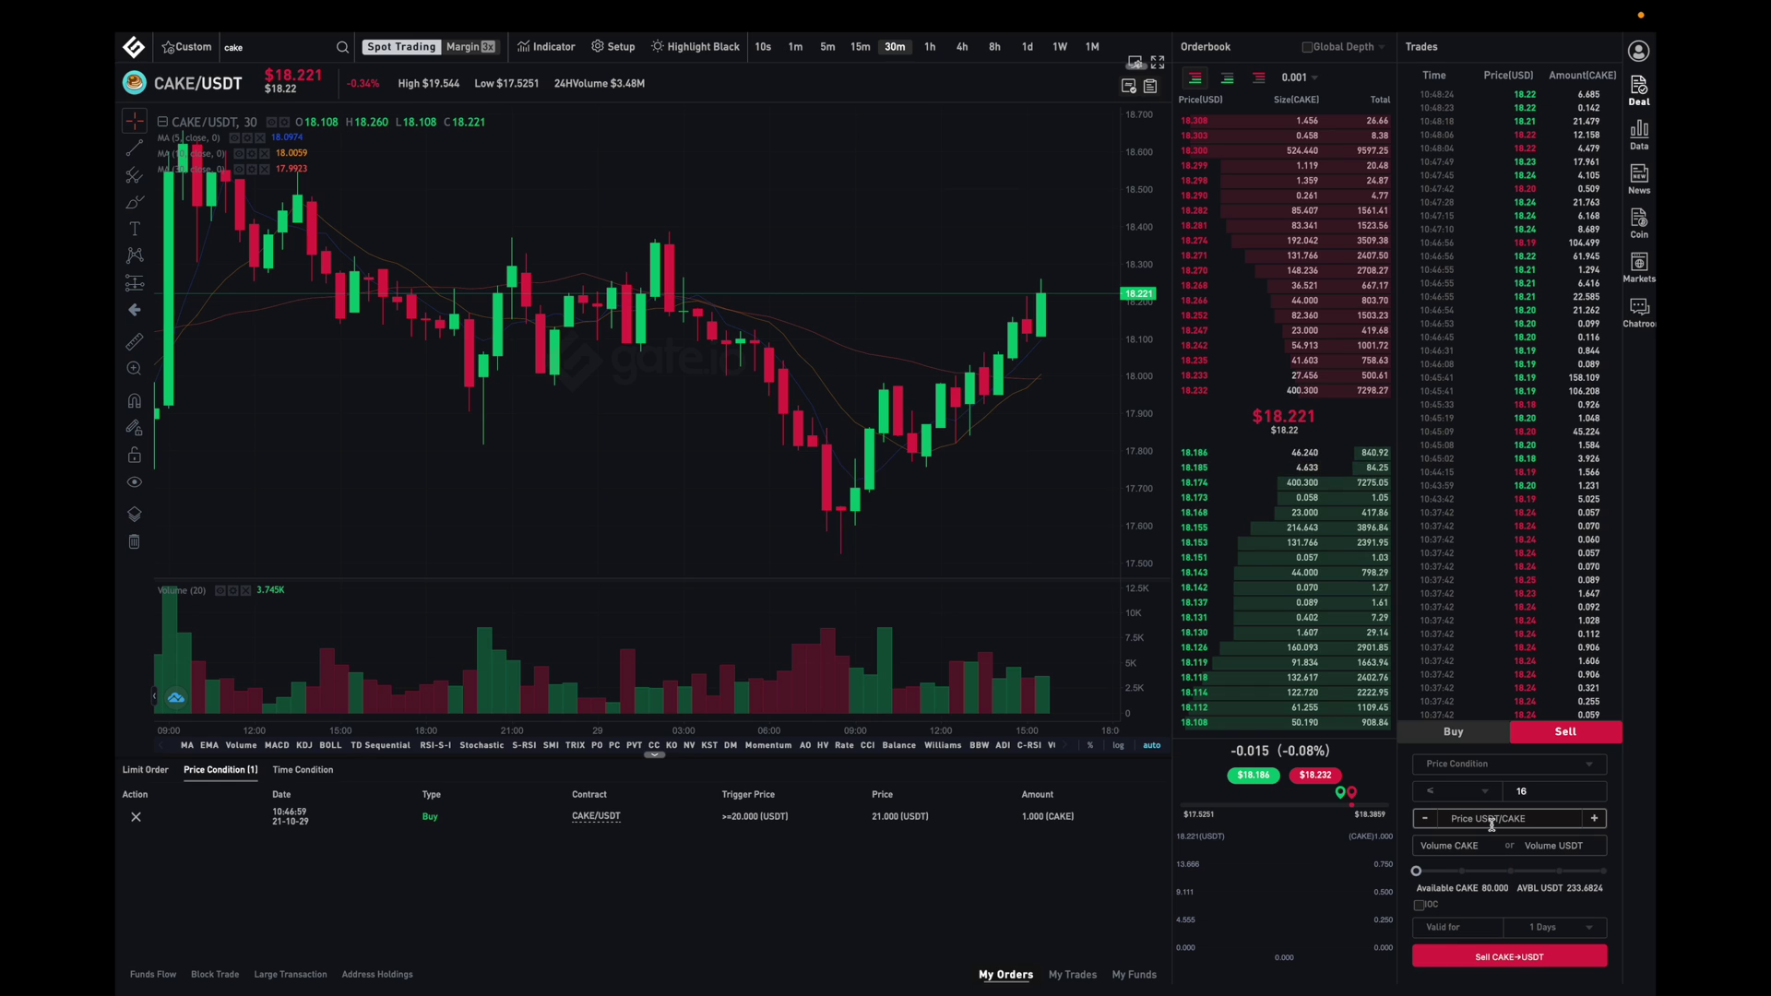
- Enter 15 USDT as the CAKE sell order's limit price
text(15)
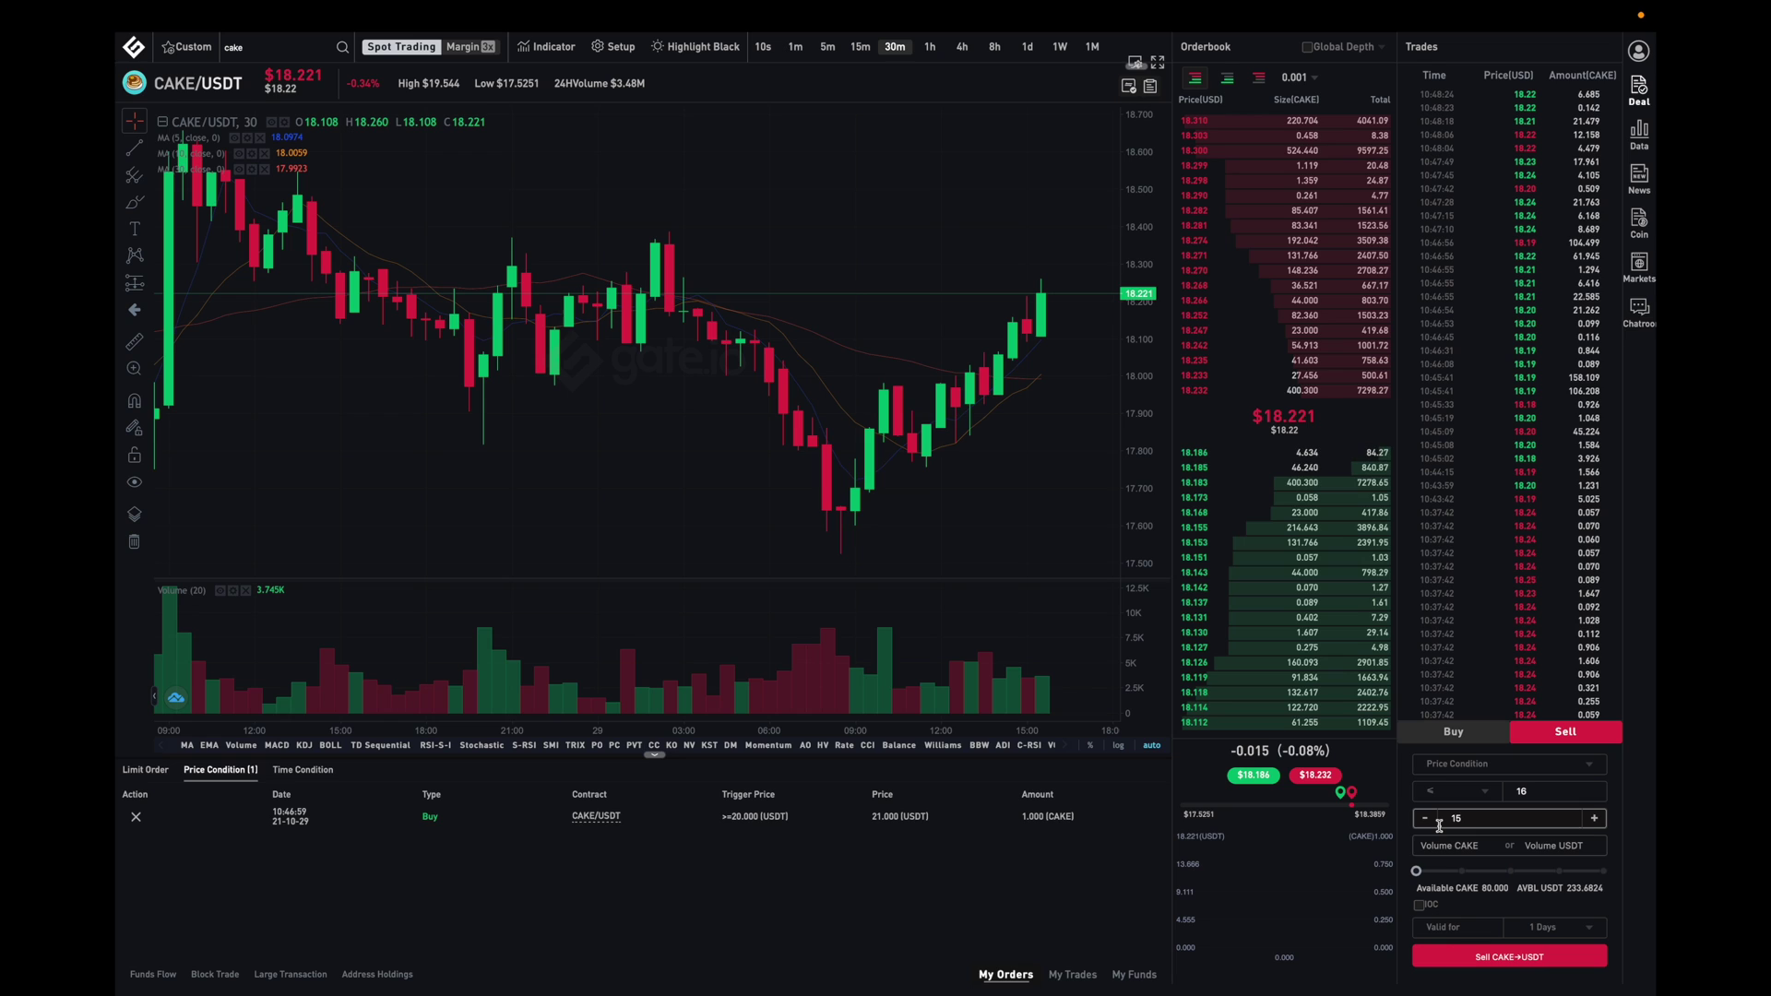
click(1529, 793)
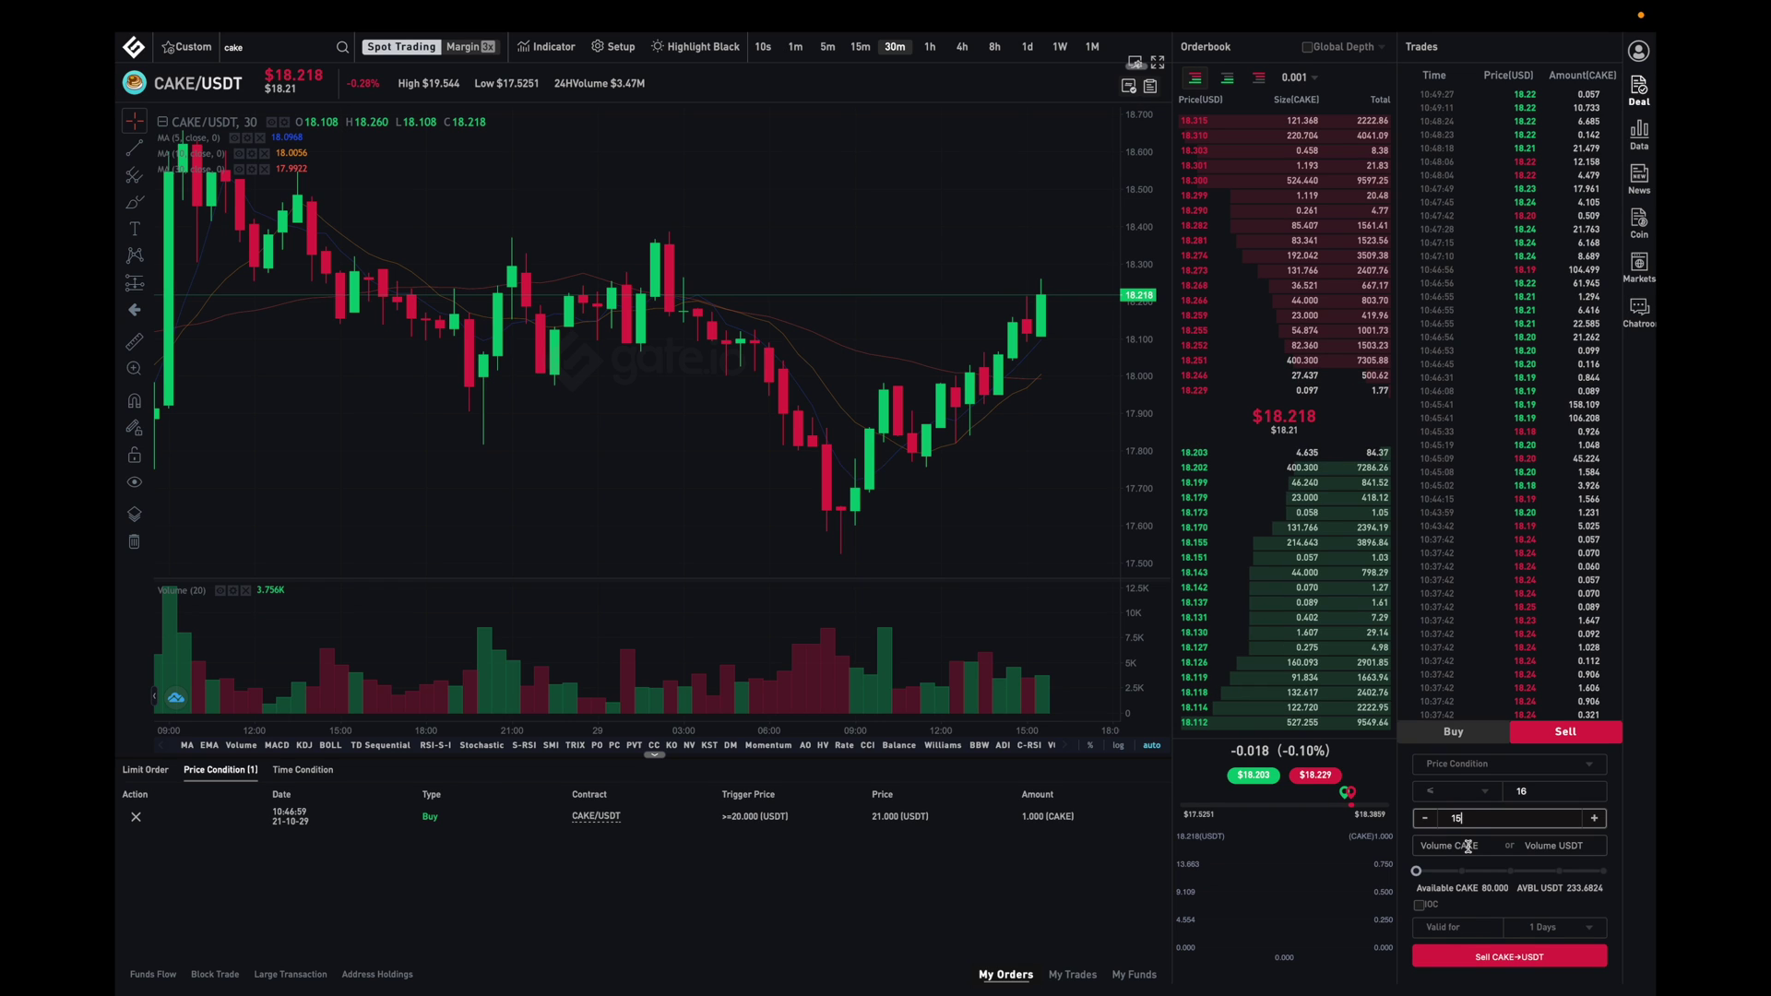
click(1467, 846)
- Set the sell volume to 1 CAKE (15.000 USDT) and submit the sell for confirmation
text(1)
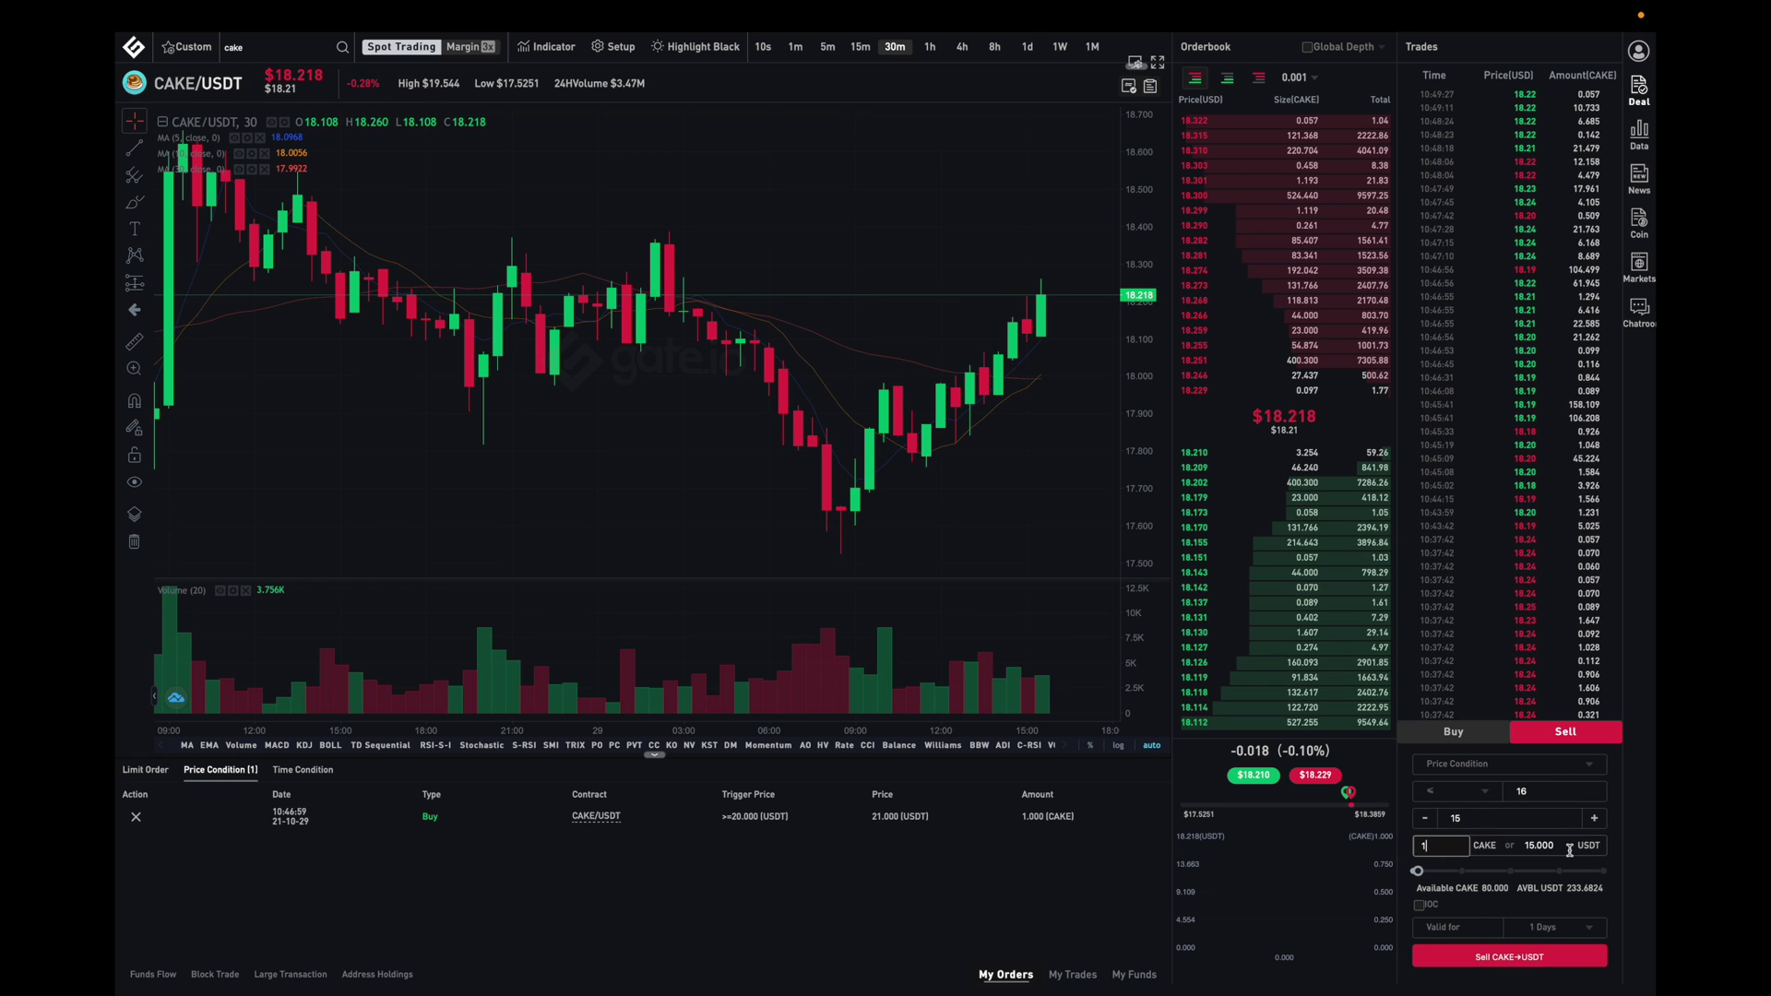
drag(1569, 846, 1520, 846)
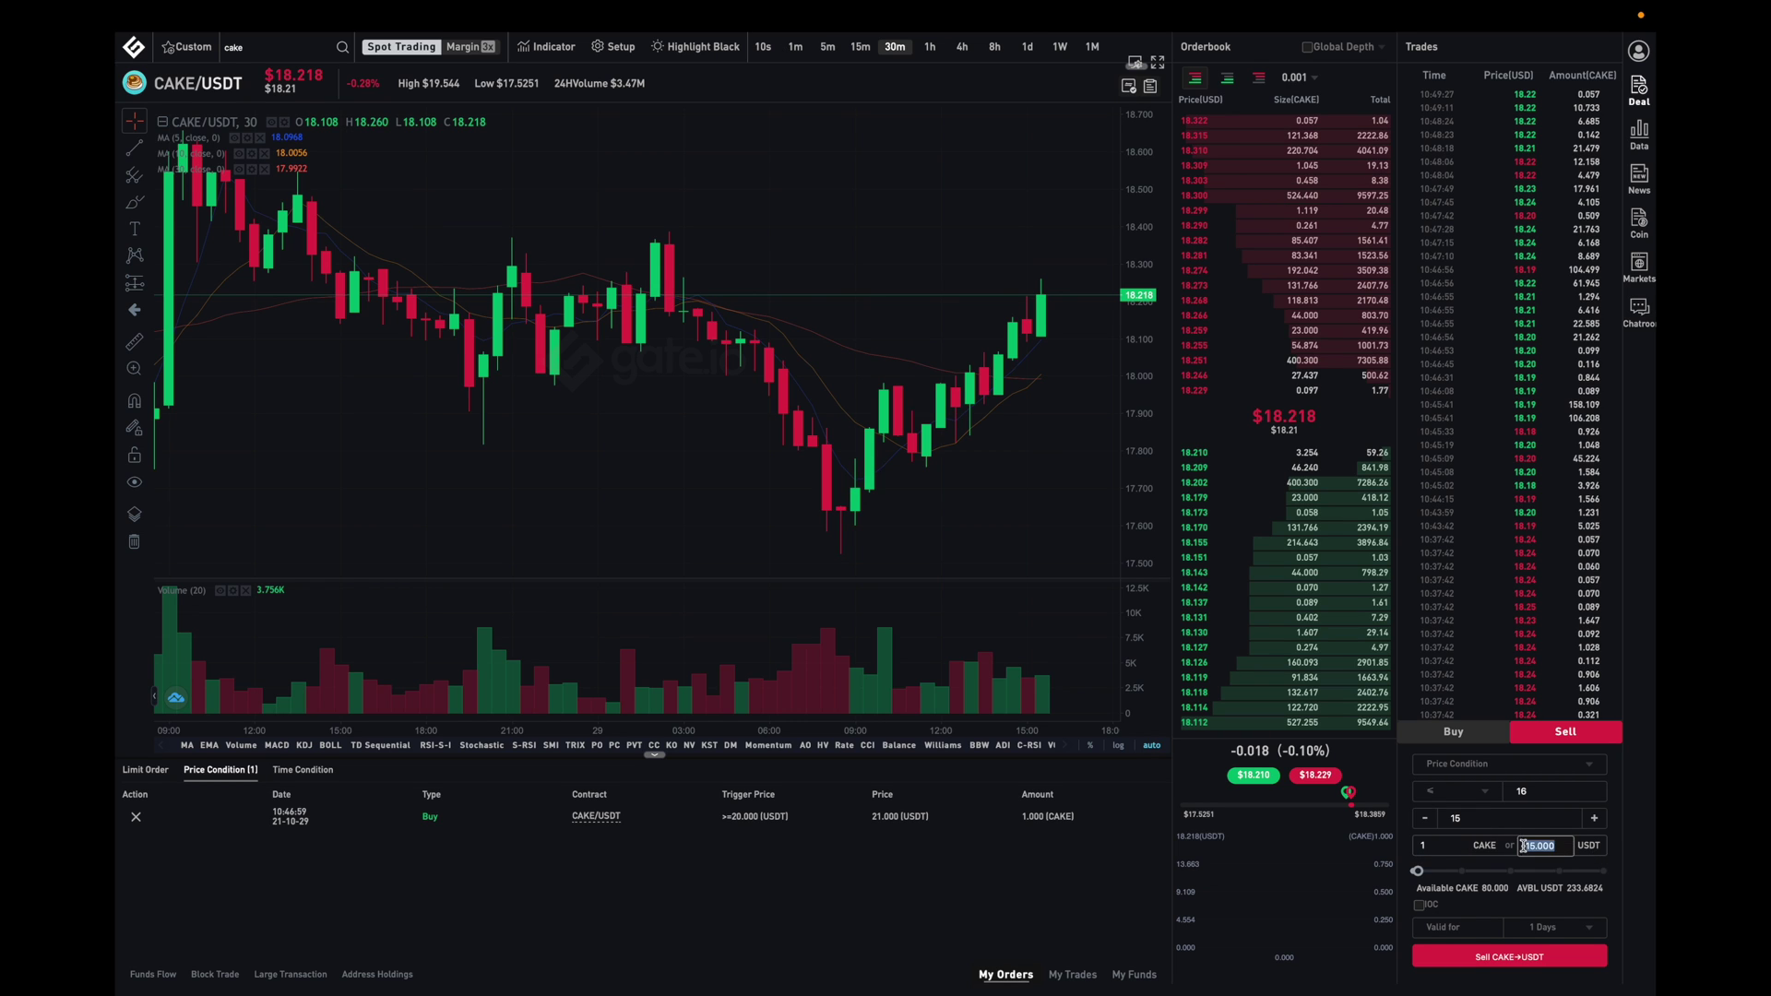
text(20)
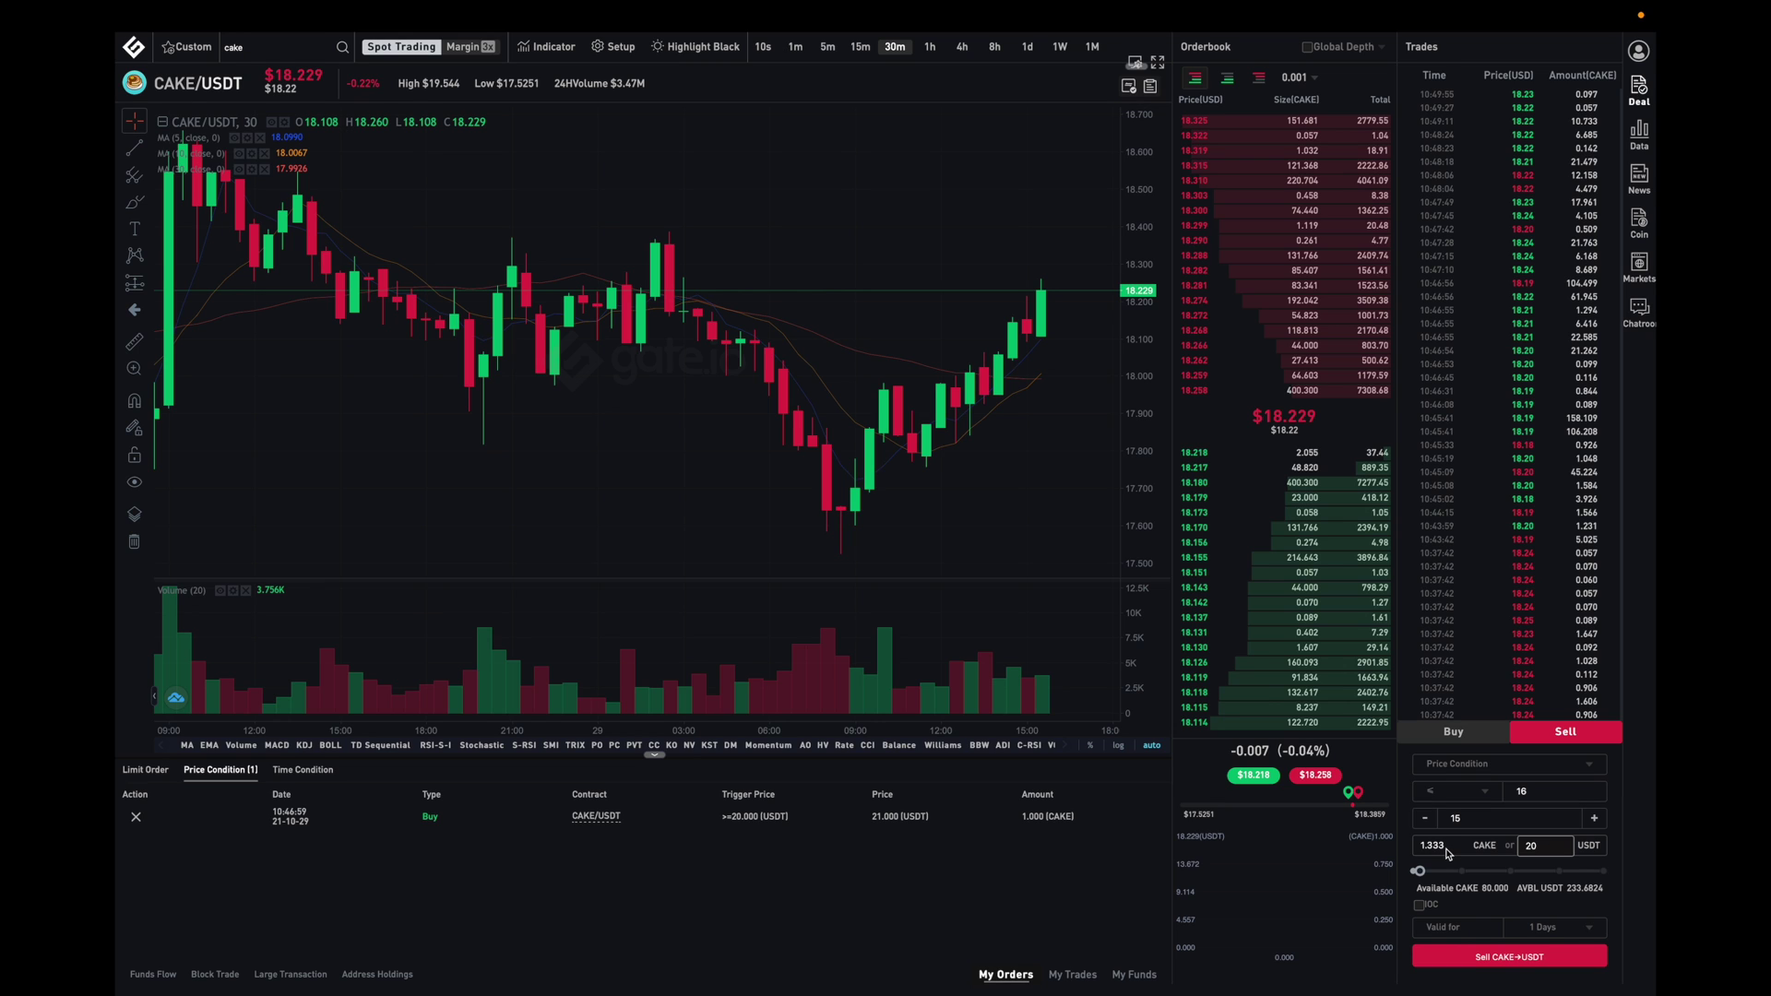
drag(1446, 853, 1413, 847)
text(1)
click(1501, 962)
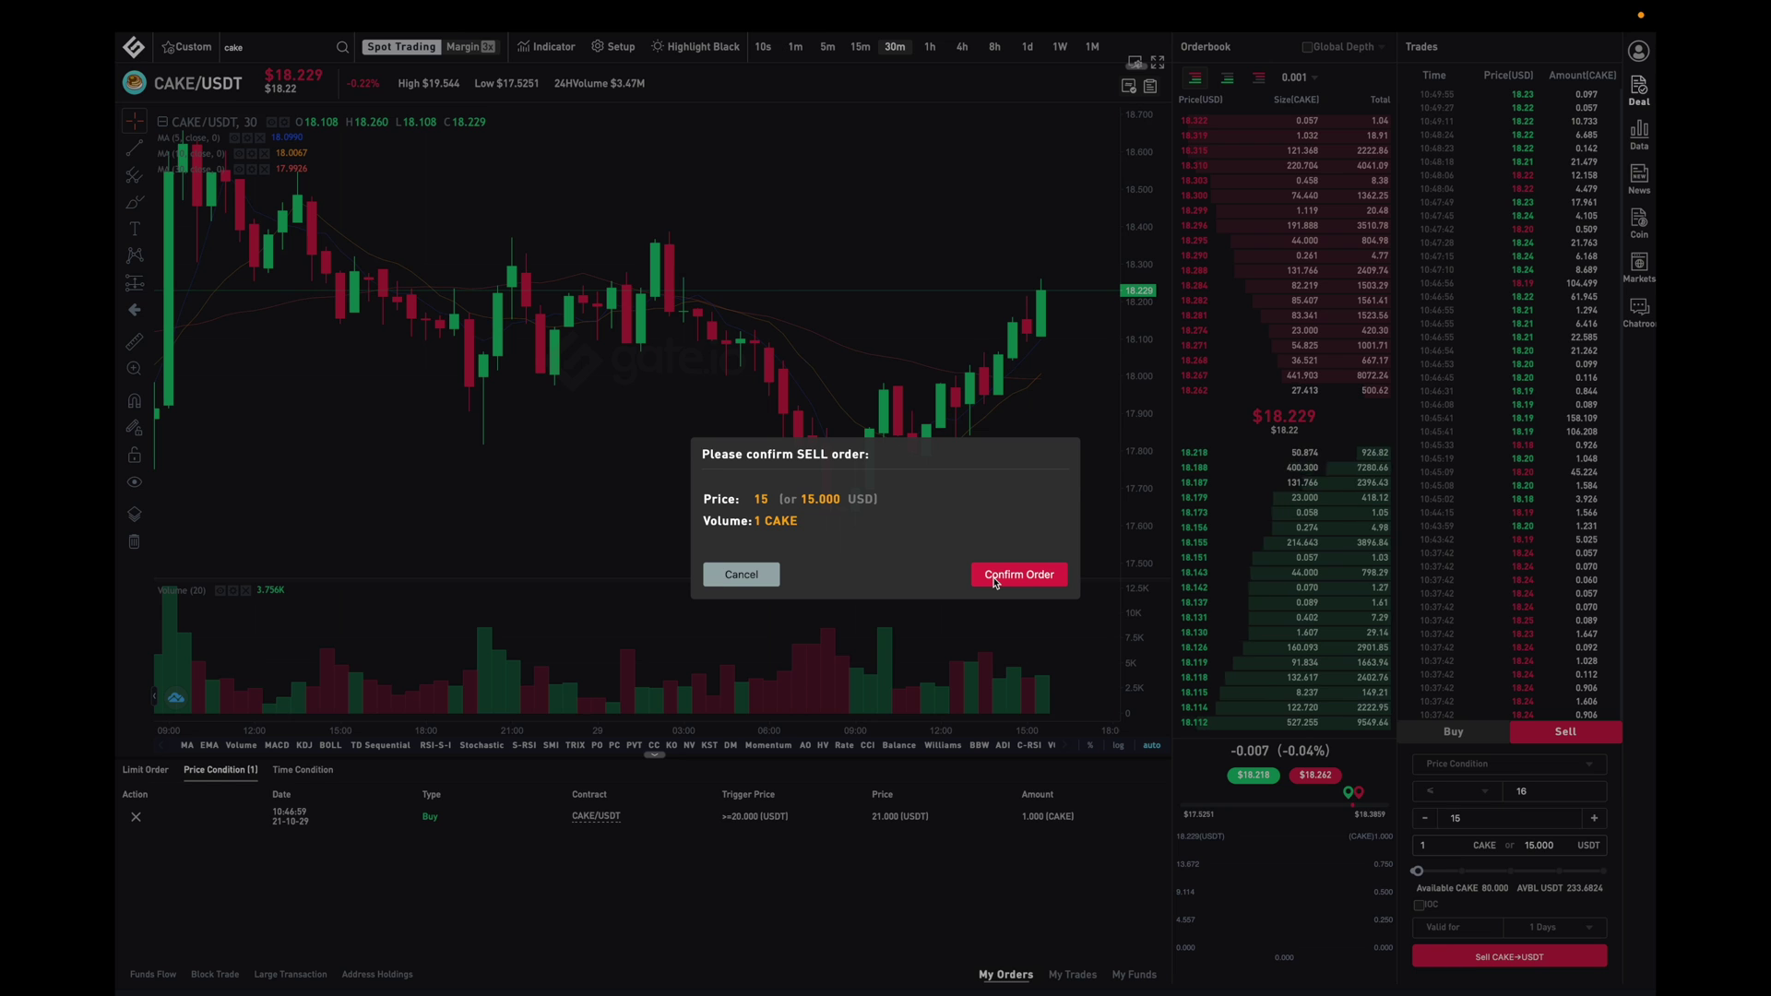
- Confirm the CAKE sell stop-limit order: trigger <=16 USDT, price 15, amount 1 CAKE
click(994, 578)
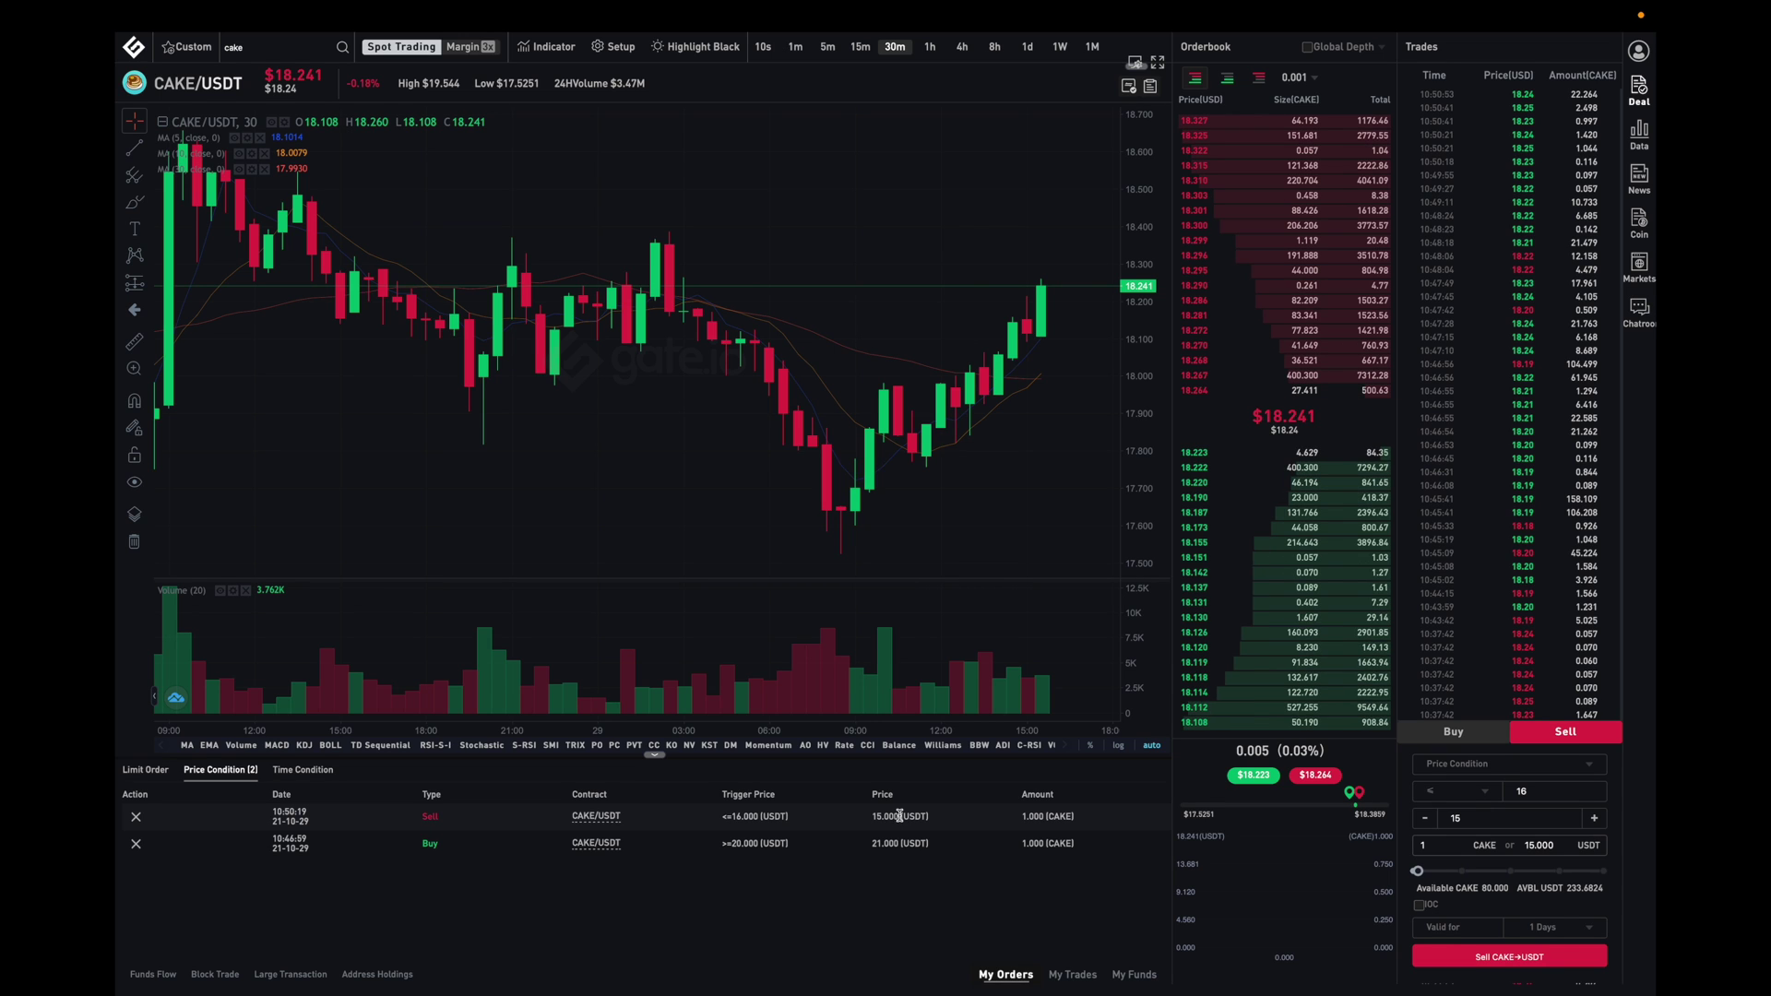
- Cancel the CAKE sell and buy conditional orders, emptying the Price Condition list
click(136, 819)
click(137, 818)
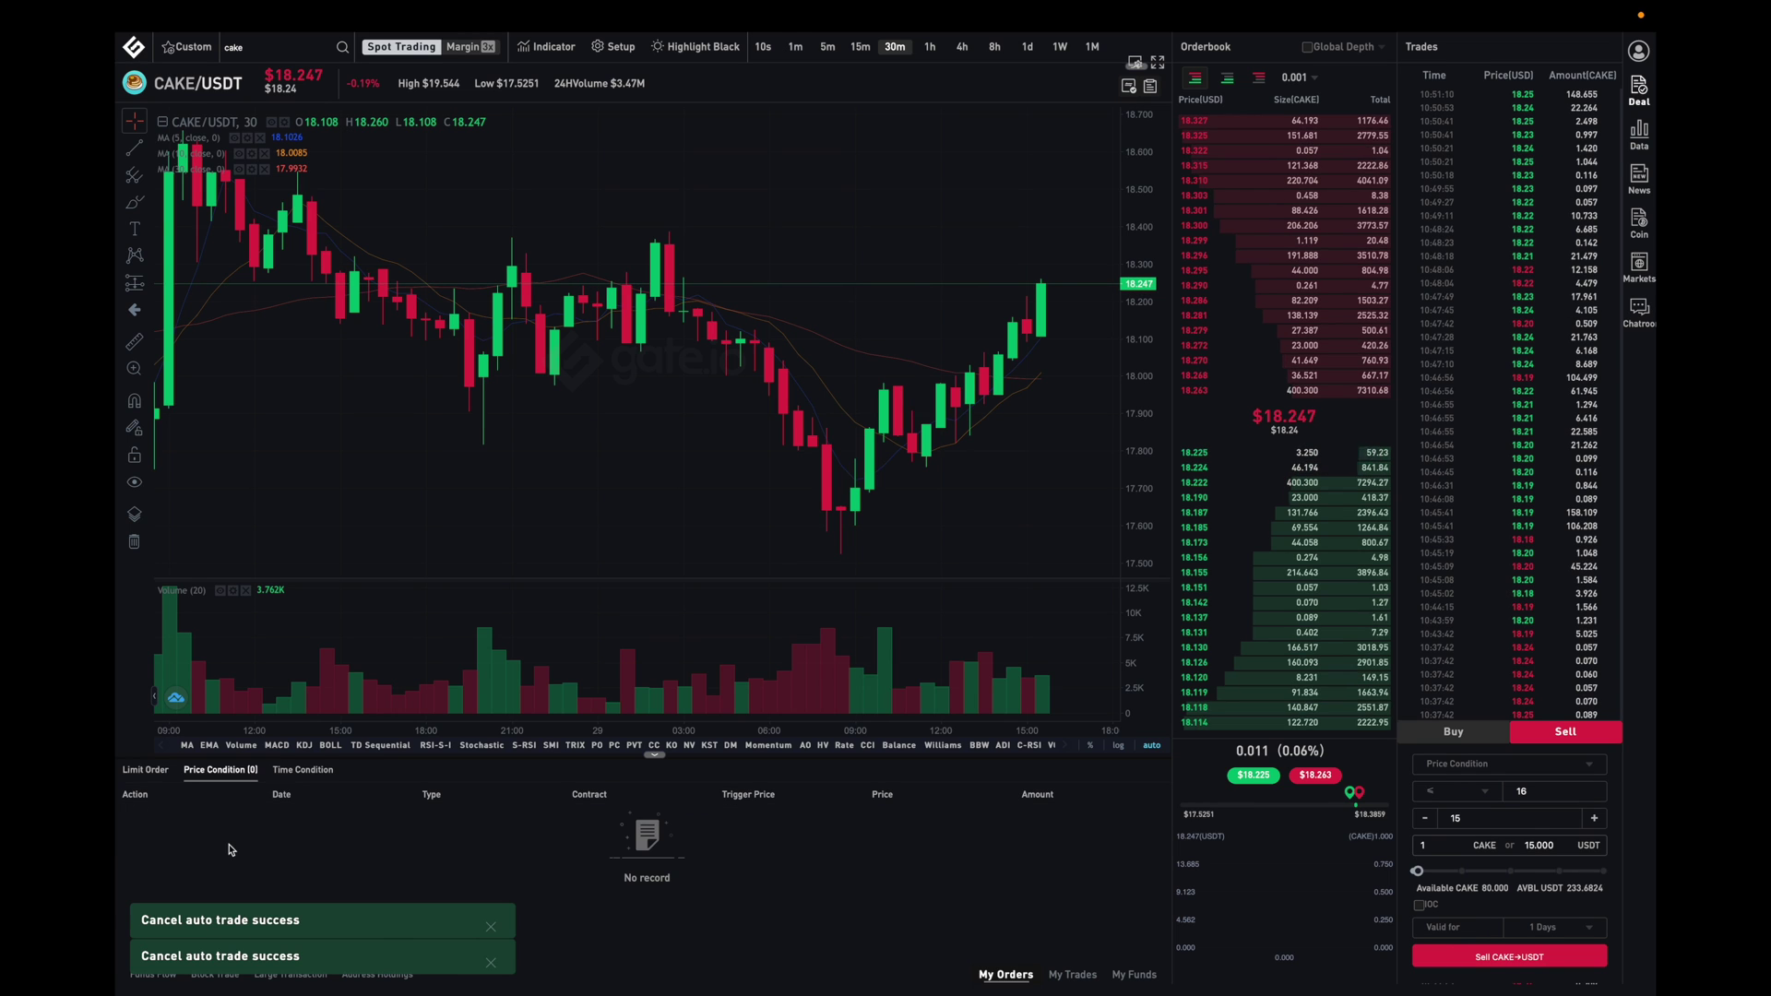